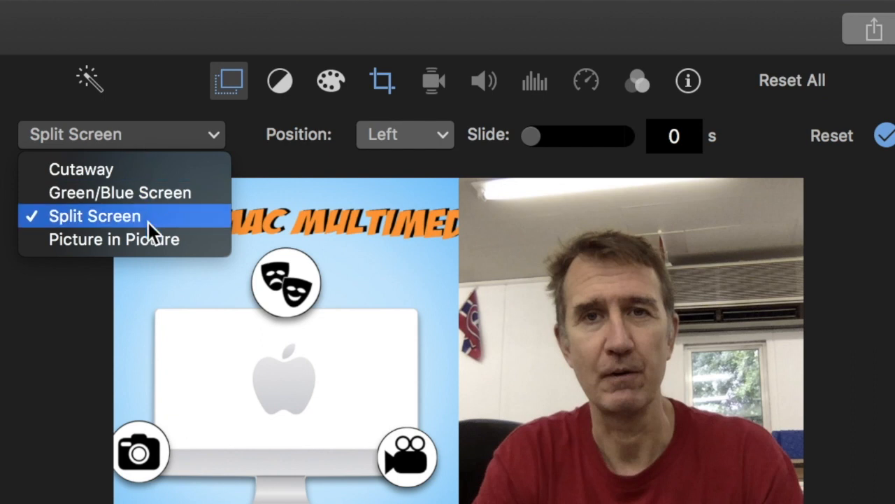
Step: Change the overlay image to Picture in Picture and fit it, slightly enlarged, into the upper-left corner of the video frame
{"action": "left_click", "coordinate": [150, 231]}
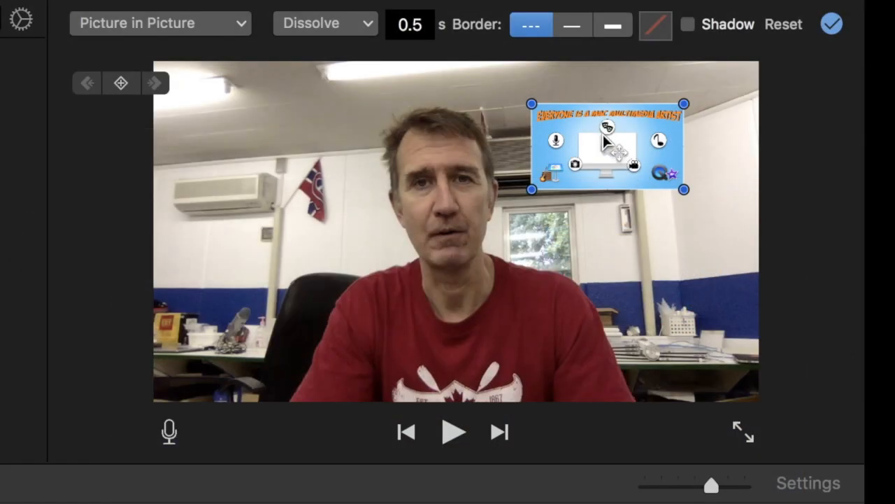
{"action": "left_click_drag", "start_coordinate": [603, 135], "coordinate": [236, 105]}
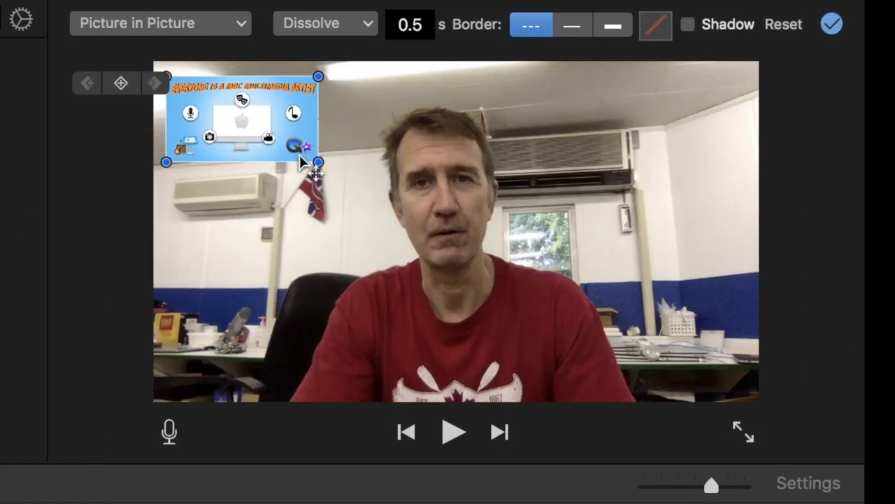
{"action": "left_click_drag", "start_coordinate": [318, 171], "coordinate": [330, 183]}
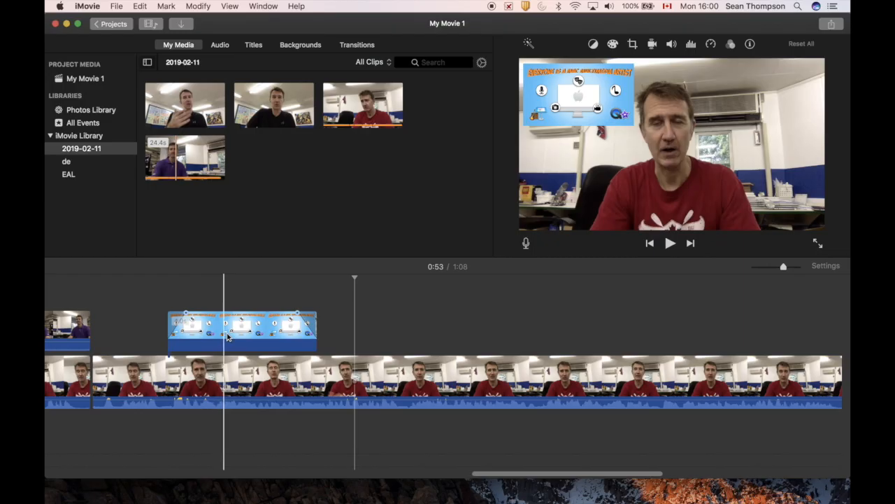
Step: Lengthen the overlay image clip to end at about 1:00 and play it back over the main clip
{"action": "left_click", "coordinate": [226, 336]}
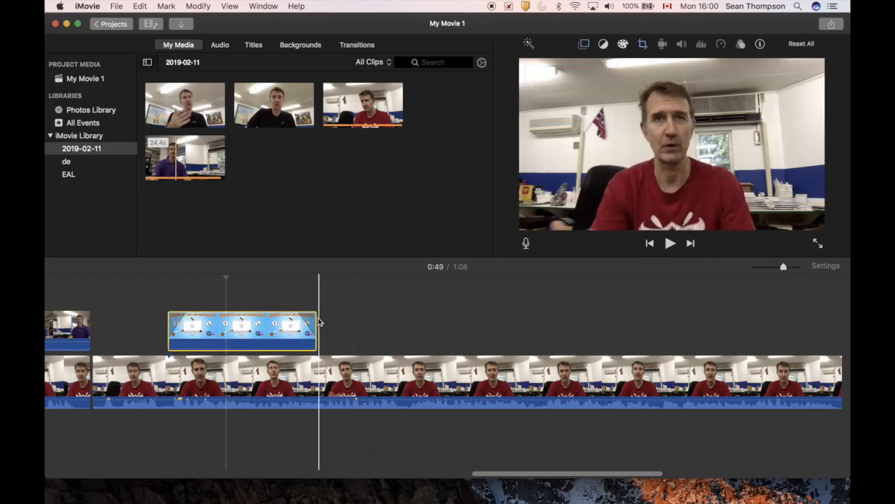
{"action": "left_click_drag", "start_coordinate": [320, 319], "coordinate": [615, 319]}
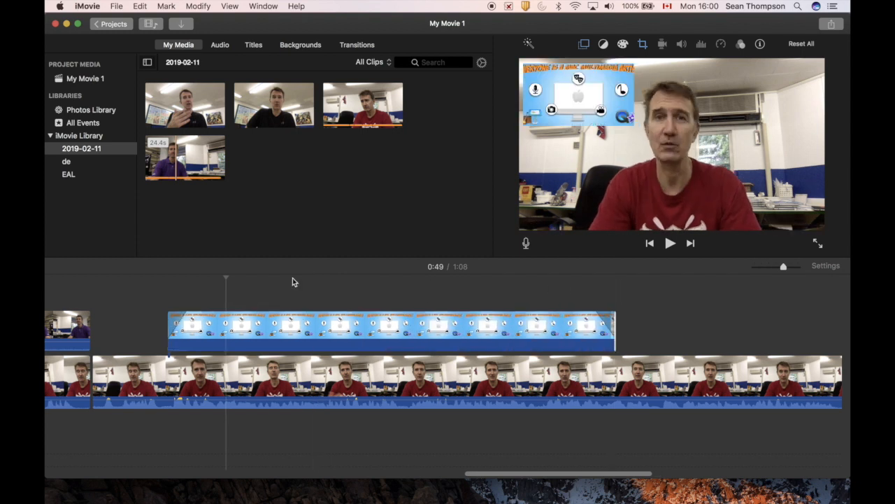
{"action": "left_click", "coordinate": [159, 298]}
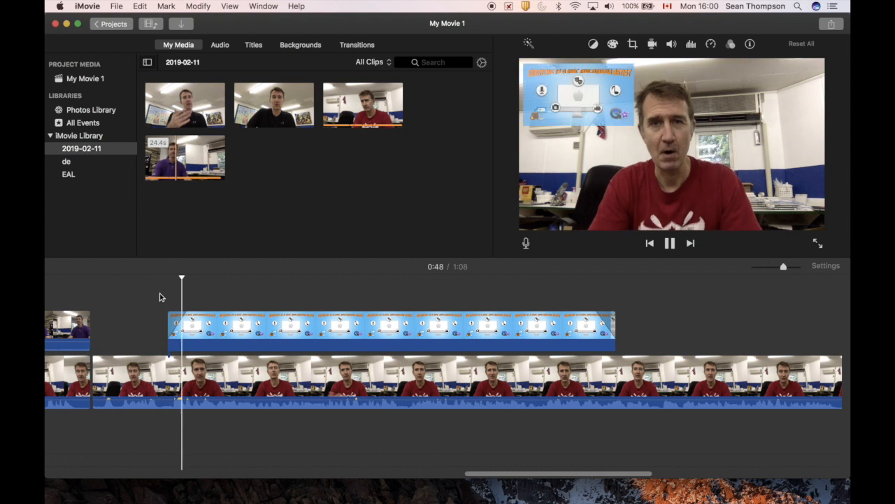
{"action": "left_click", "coordinate": [540, 292]}
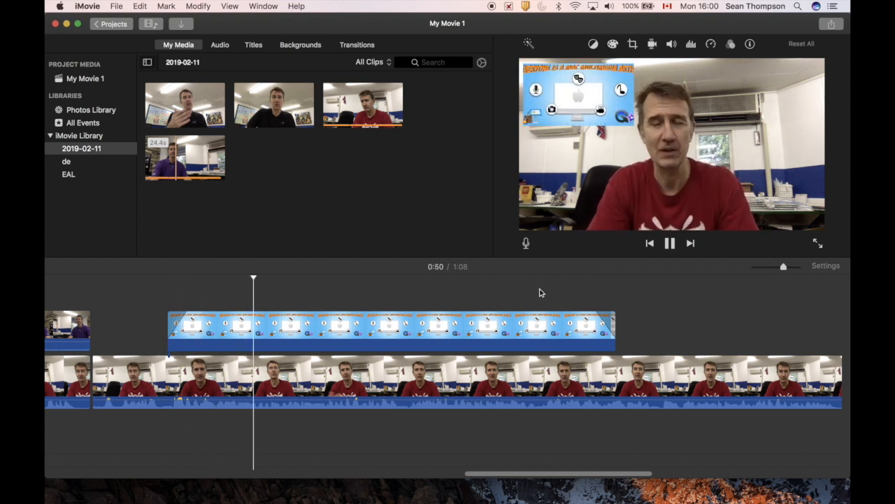
{"action": "key", "text": "space"}
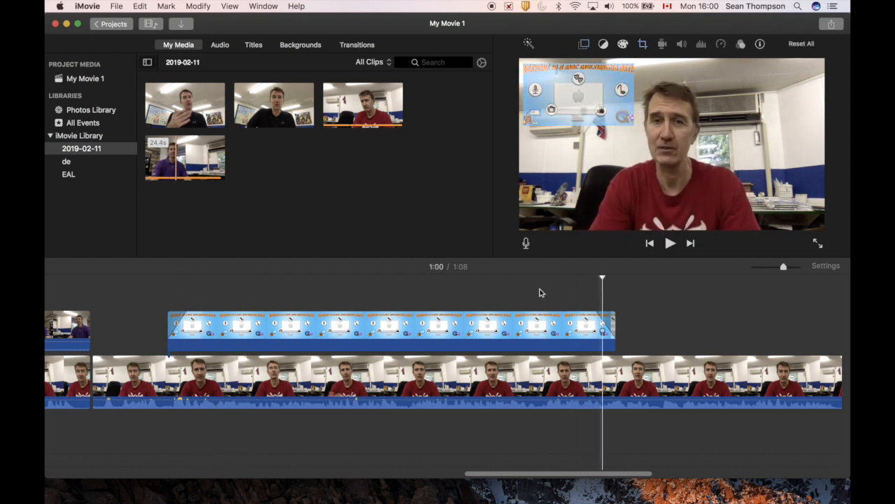
Step: Set the picture-in-picture image's cropping style to Fit and play the result from just before the overlay
{"action": "left_click", "coordinate": [540, 319]}
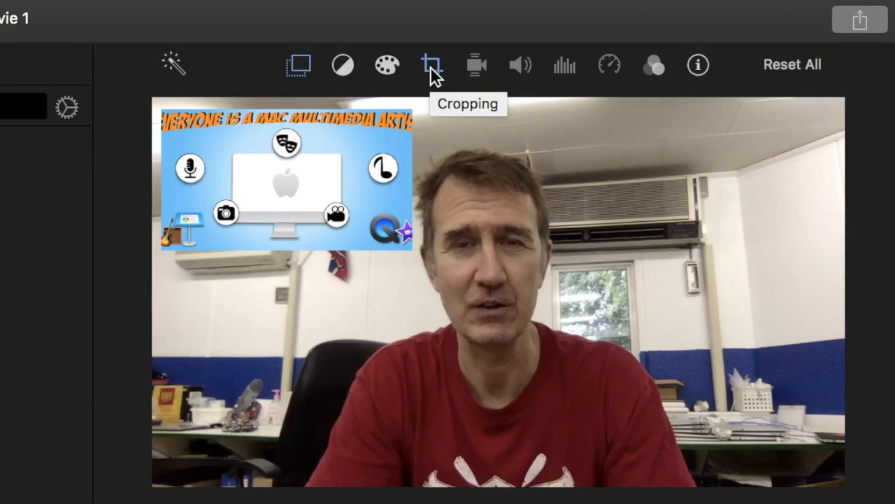
{"action": "left_click", "coordinate": [430, 67]}
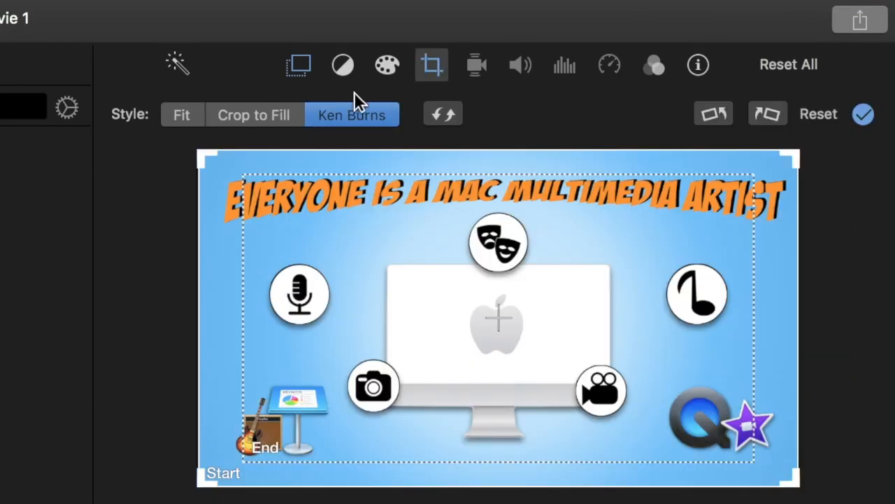
{"action": "left_click", "coordinate": [185, 110]}
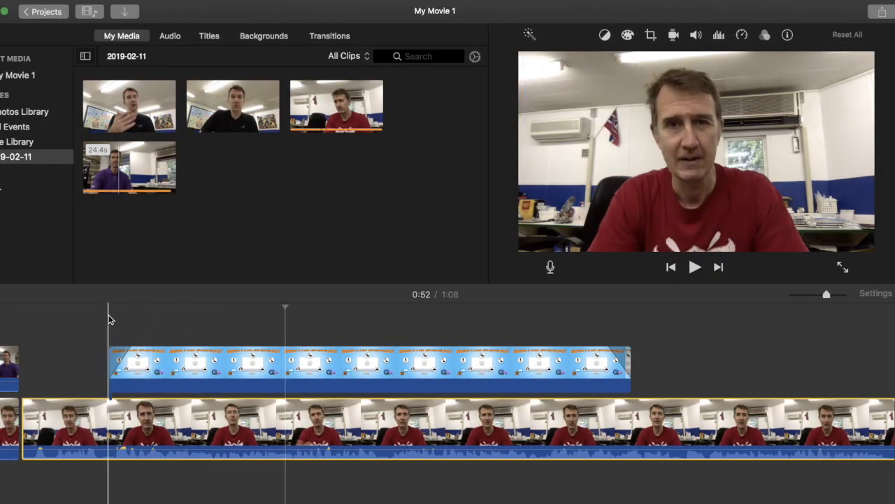
{"action": "left_click", "coordinate": [86, 317]}
{"action": "key", "text": "space"}
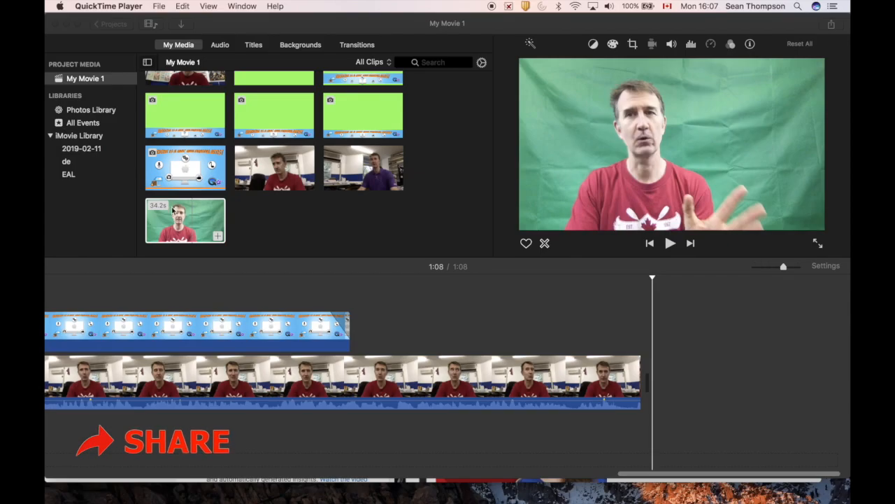
Step: Add the blue Mac Multimedia Artist background image at the end of the timeline with the 34.2s green-screen clip attached above it
{"action": "left_click_drag", "start_coordinate": [173, 210], "coordinate": [691, 324]}
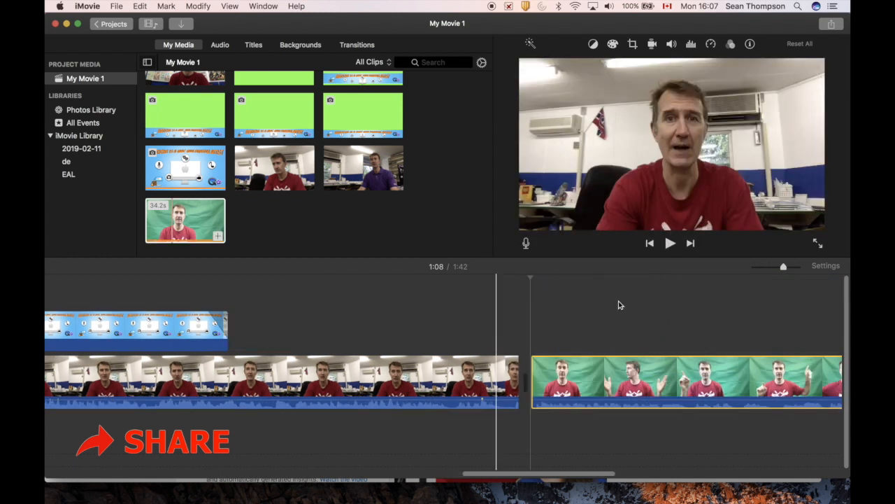
{"action": "left_click_drag", "start_coordinate": [185, 168], "coordinate": [539, 367]}
{"action": "left_click", "coordinate": [766, 363]}
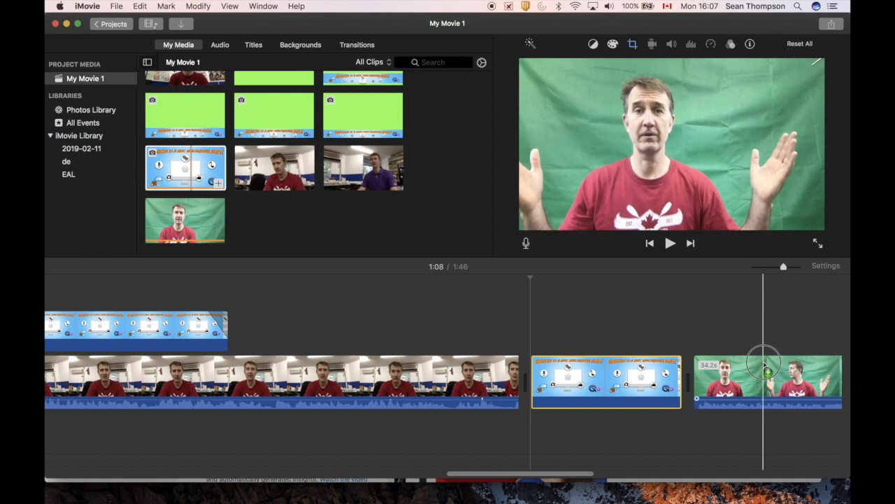
{"action": "left_click_drag", "start_coordinate": [744, 375], "coordinate": [580, 315]}
Step: Extend the background image to the full length of the green-screen clip and set its cropping style to Crop to Fill
{"action": "scroll", "coordinate": [354, 368], "scroll_direction": "right", "scroll_amount": 5}
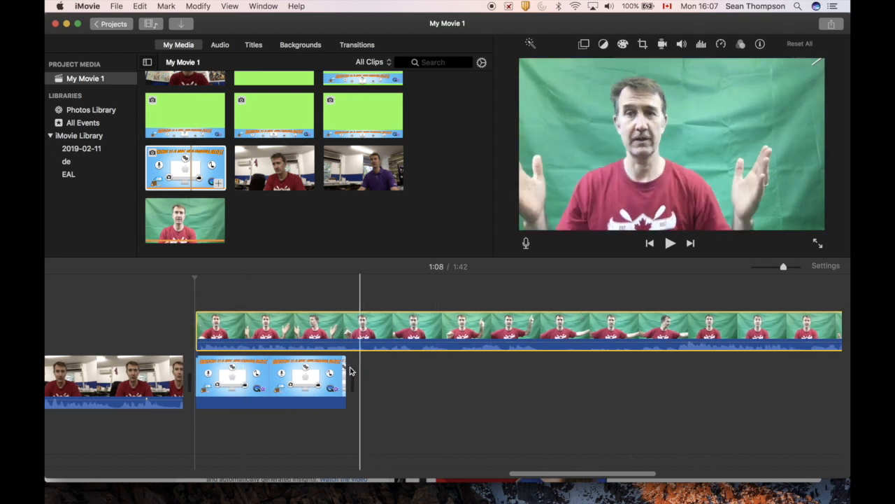
{"action": "left_click_drag", "start_coordinate": [353, 369], "coordinate": [684, 384]}
{"action": "scroll", "coordinate": [681, 389], "scroll_direction": "right", "scroll_amount": 3}
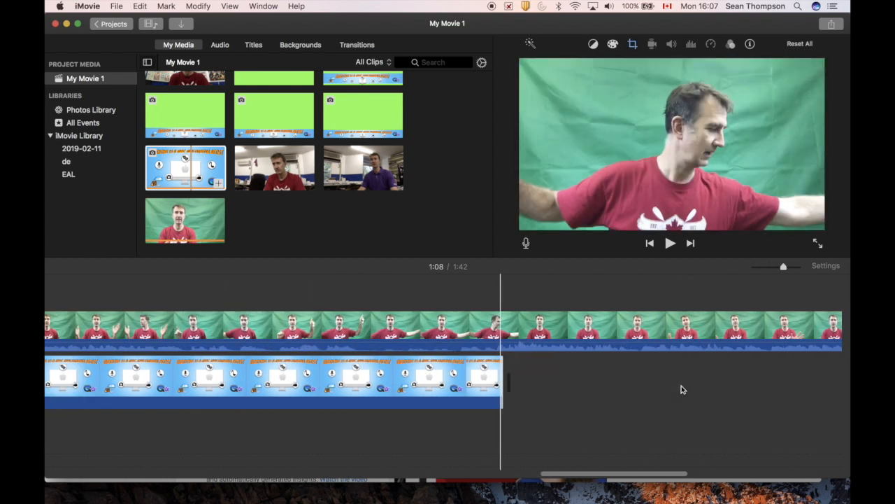
{"action": "scroll", "coordinate": [681, 389], "scroll_direction": "right", "scroll_amount": 5}
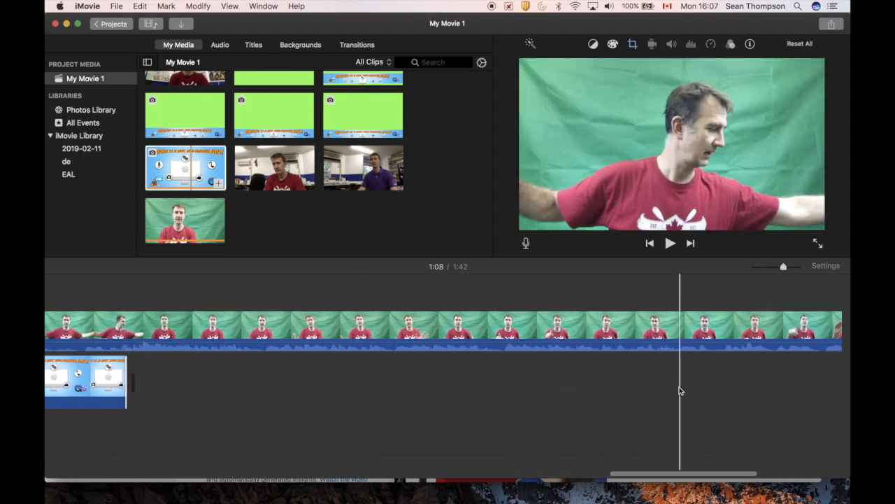
{"action": "key", "text": "super+minus"}
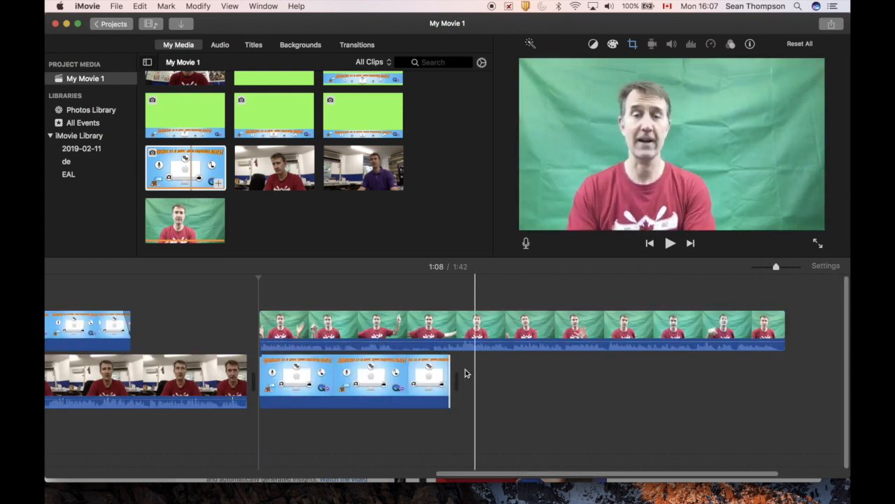
{"action": "left_click_drag", "start_coordinate": [451, 371], "coordinate": [784, 363]}
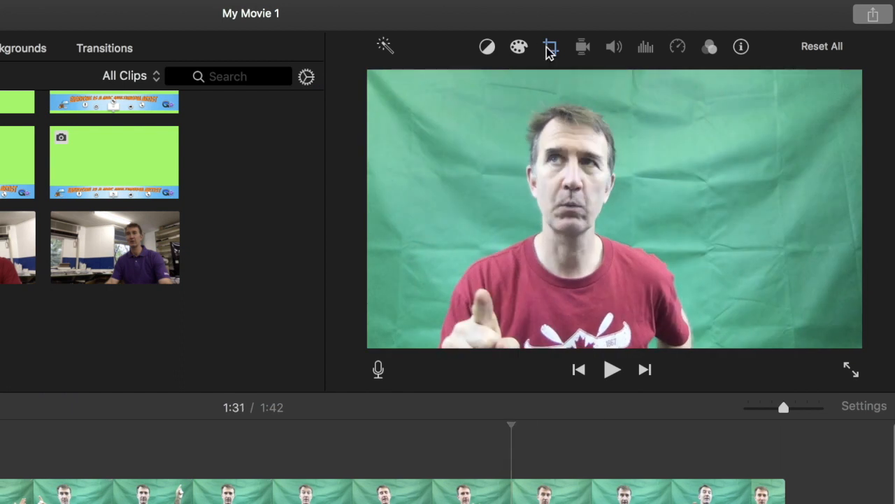
{"action": "left_click", "coordinate": [550, 49]}
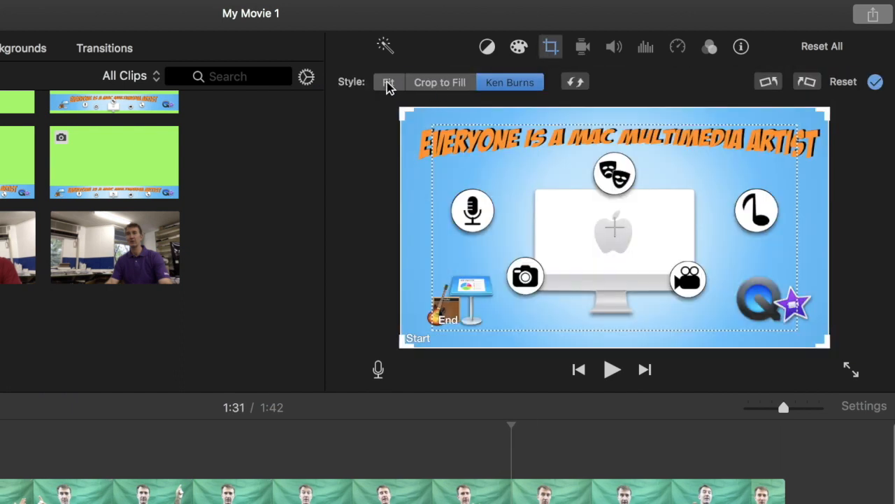
{"action": "left_click", "coordinate": [423, 86]}
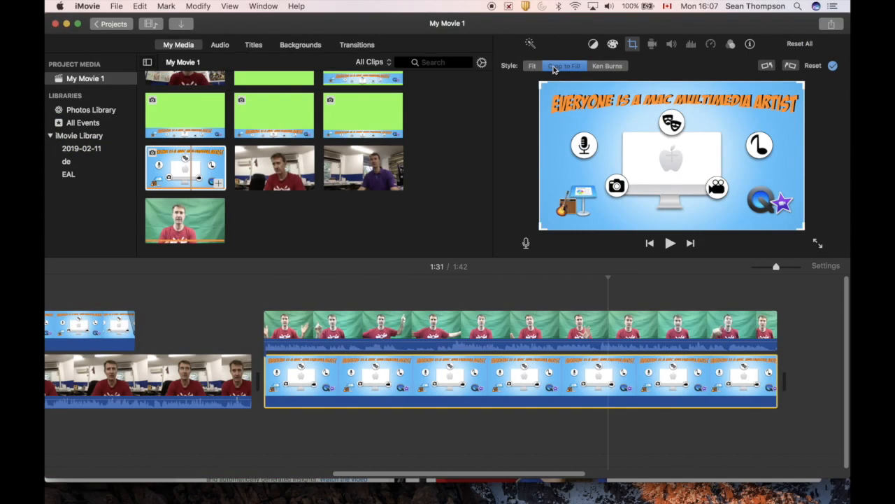
Step: Apply the Green/Blue Screen overlay to the upper clip and erase leftover backdrop beside the raised arm with the clean-up eraser
{"action": "left_click", "coordinate": [404, 329]}
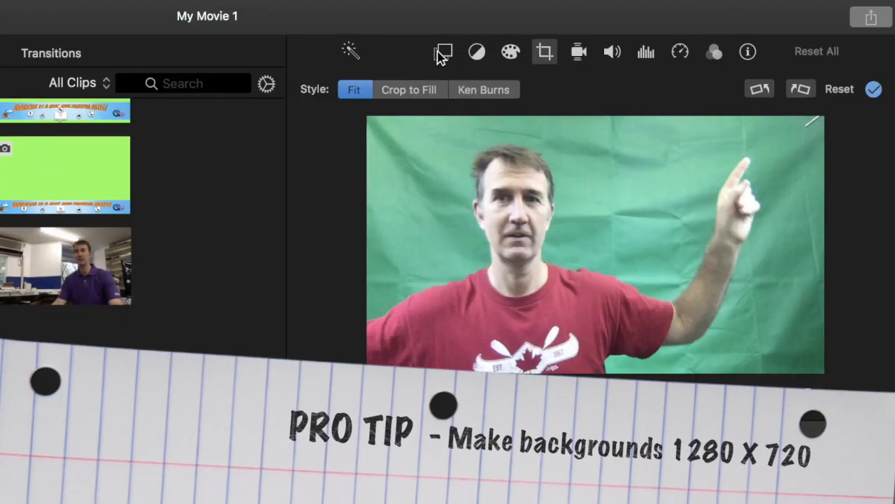
{"action": "left_click", "coordinate": [442, 53]}
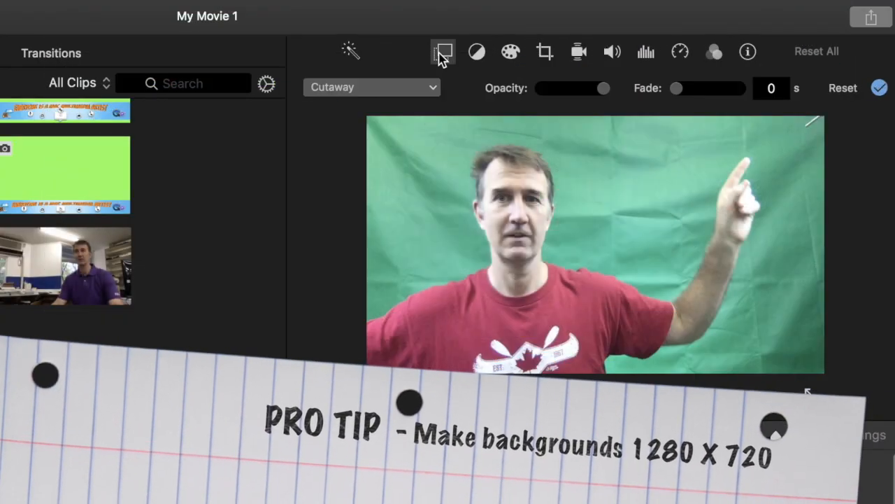
{"action": "left_click", "coordinate": [431, 88]}
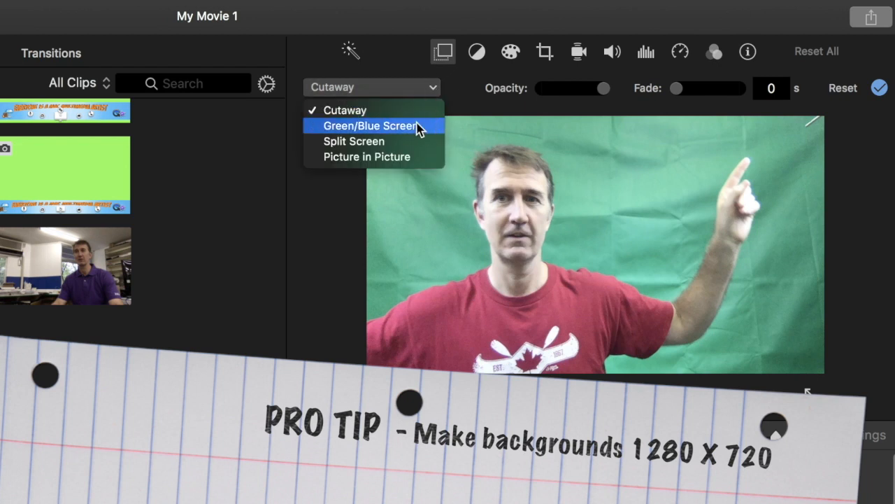
{"action": "left_click", "coordinate": [418, 127]}
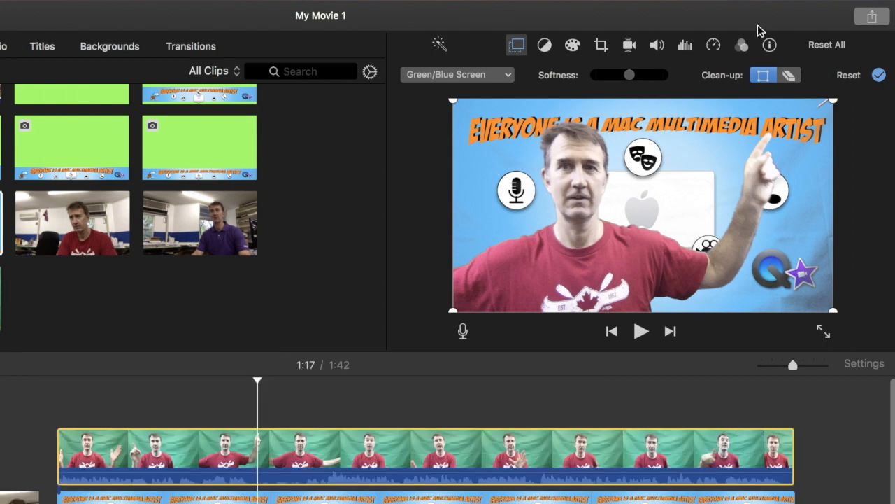
{"action": "left_click", "coordinate": [788, 76]}
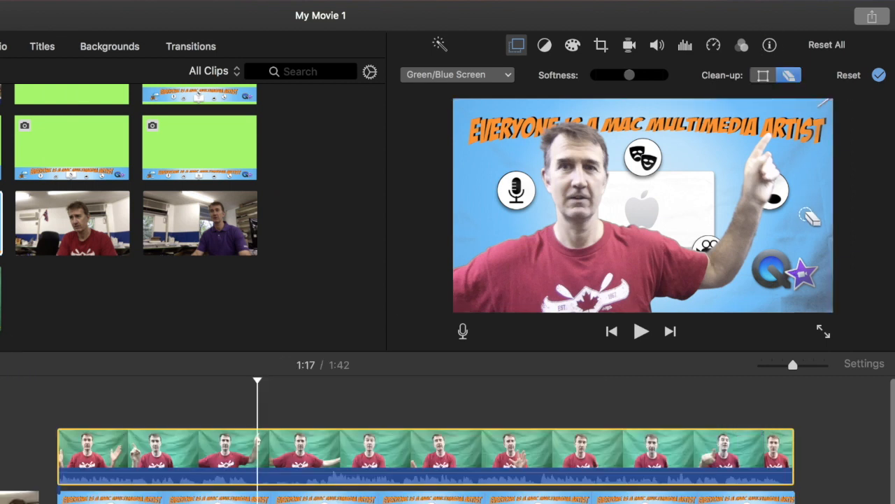
{"action": "left_click_drag", "start_coordinate": [806, 214], "coordinate": [807, 237]}
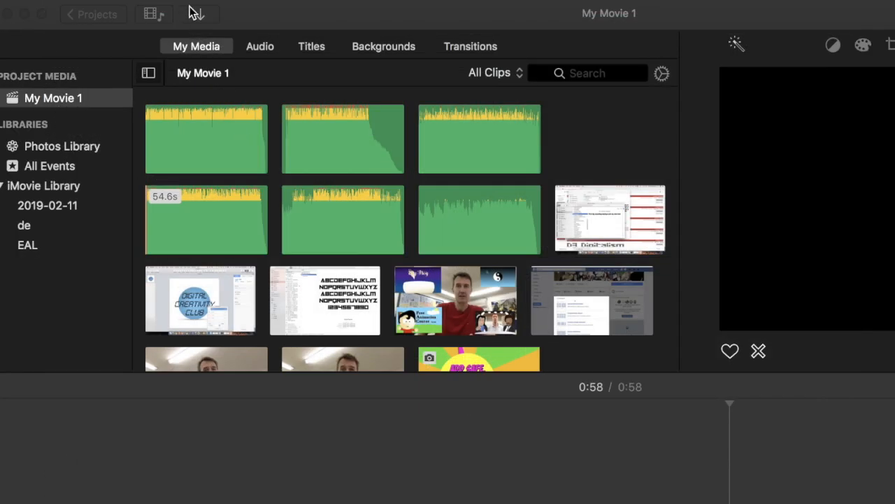
Step: View the FaceTime HD Camera recording option in the media import window, then close the window
{"action": "left_click", "coordinate": [198, 13]}
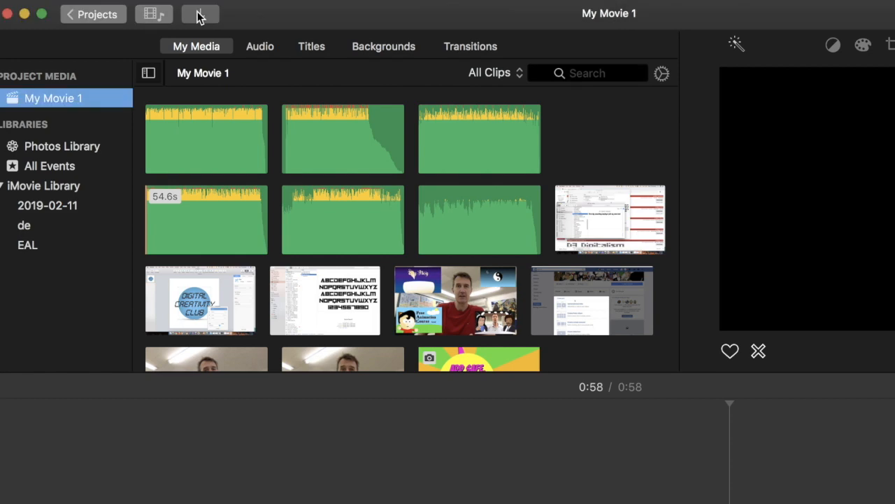
{"action": "left_click", "coordinate": [199, 15]}
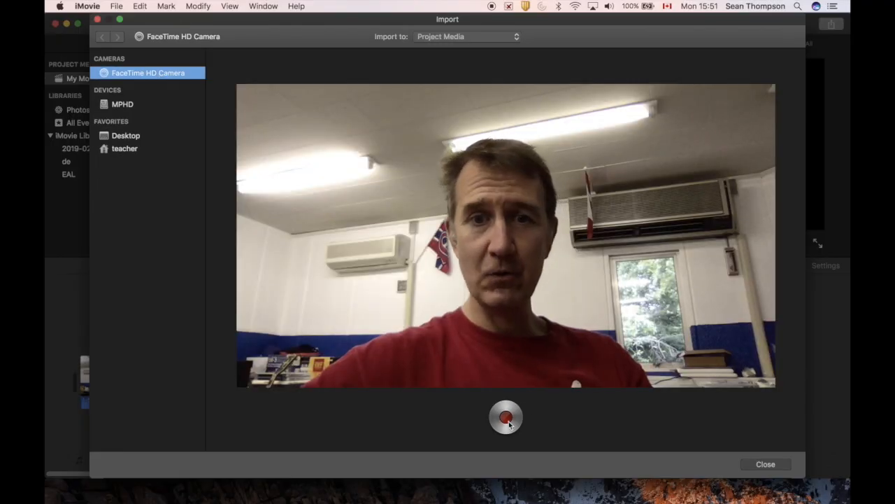
{"action": "left_click", "coordinate": [769, 466]}
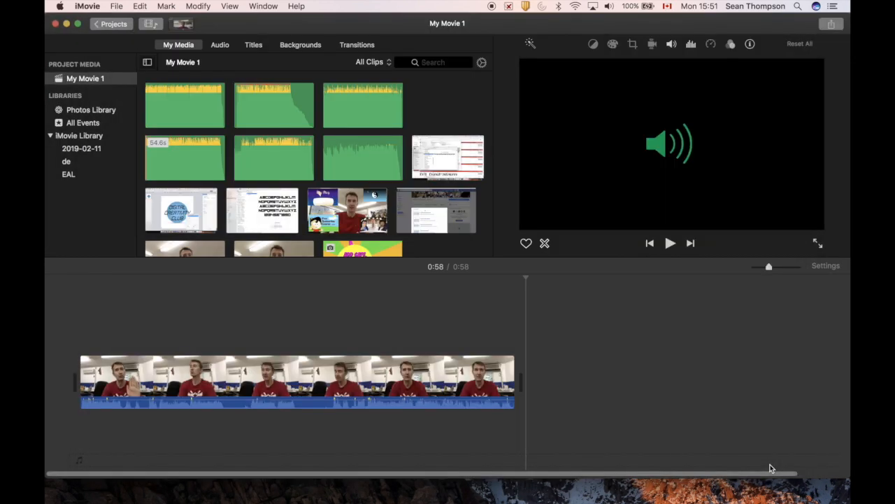
Step: Add the 24.4s purple-shirt clip from the 2019-02-11 event to the main track after the red-shirt clip
{"action": "left_click", "coordinate": [95, 148]}
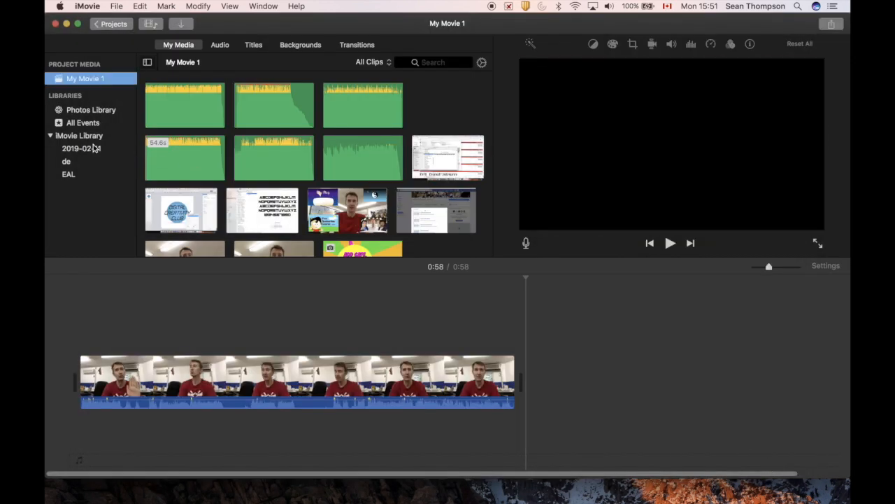
{"action": "left_click_drag", "start_coordinate": [160, 157], "coordinate": [513, 331]}
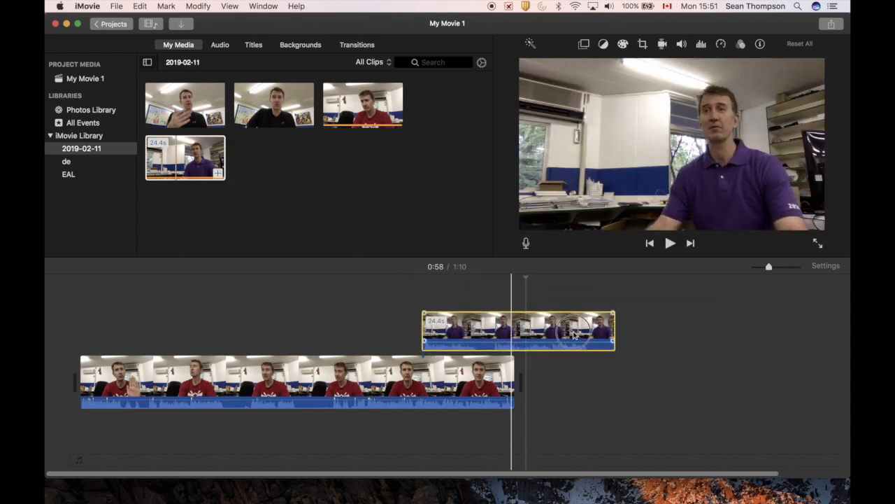
{"action": "left_click_drag", "start_coordinate": [515, 318], "coordinate": [671, 342]}
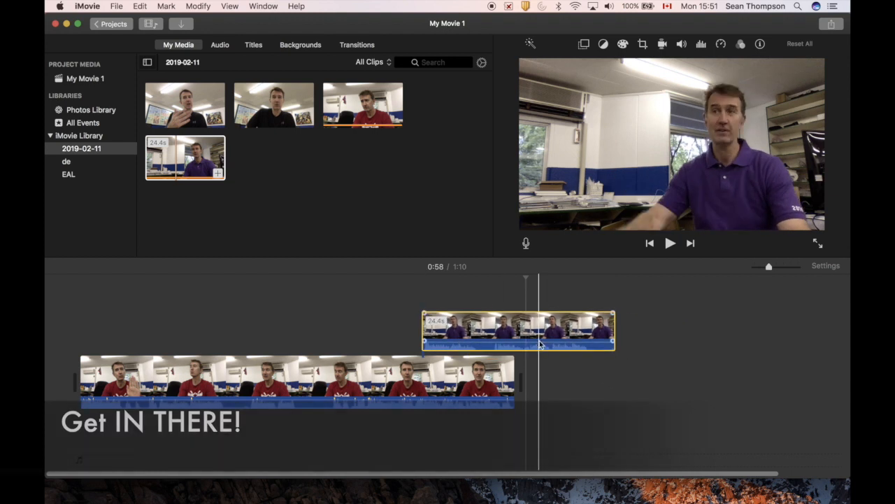
{"action": "left_click_drag", "start_coordinate": [540, 343], "coordinate": [650, 388]}
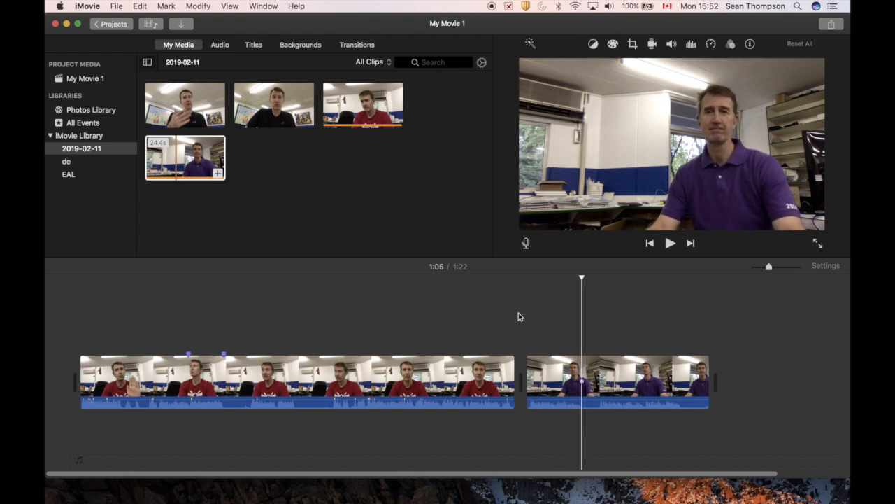
Step: Split the purple-shirt clip at the playhead and place its first part on the upper track over the red-shirt clip
{"action": "key", "text": "super+b"}
{"action": "left_click", "coordinate": [550, 376]}
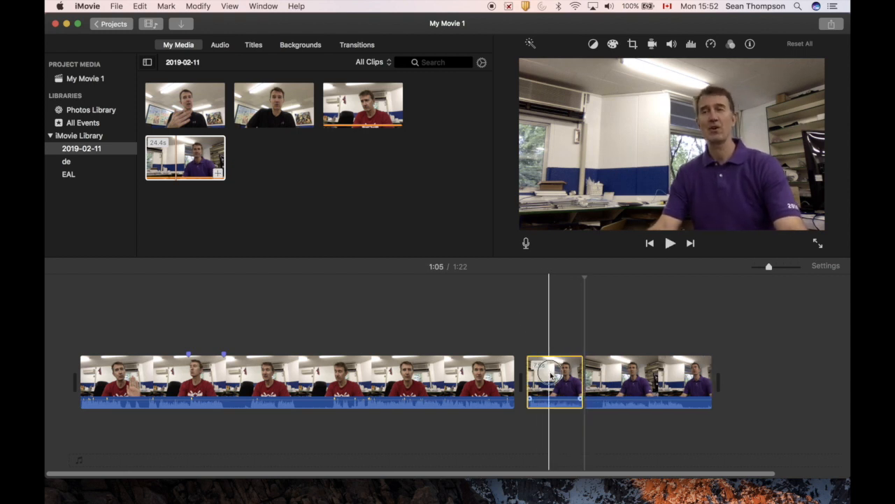
{"action": "left_click_drag", "start_coordinate": [508, 335], "coordinate": [247, 329]}
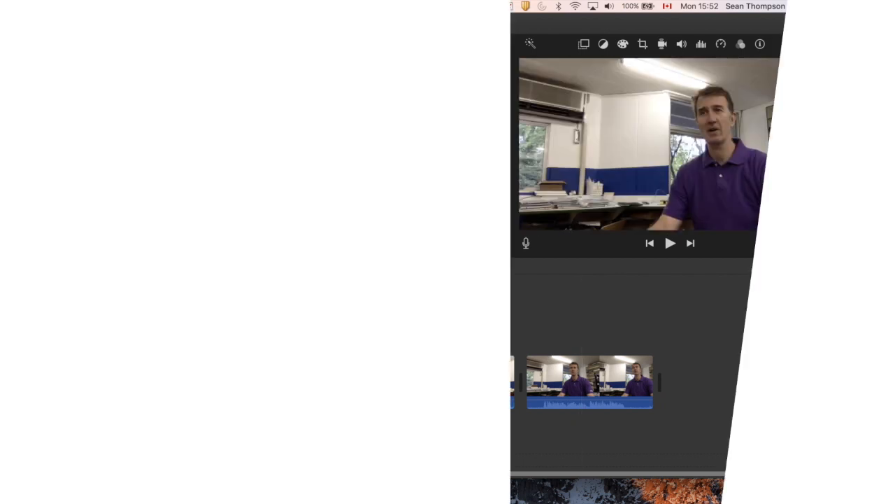
Step: Split the red-shirt clip at two points beneath the overlay to isolate a segment about 3.2 s long
{"action": "key", "text": "super+b"}
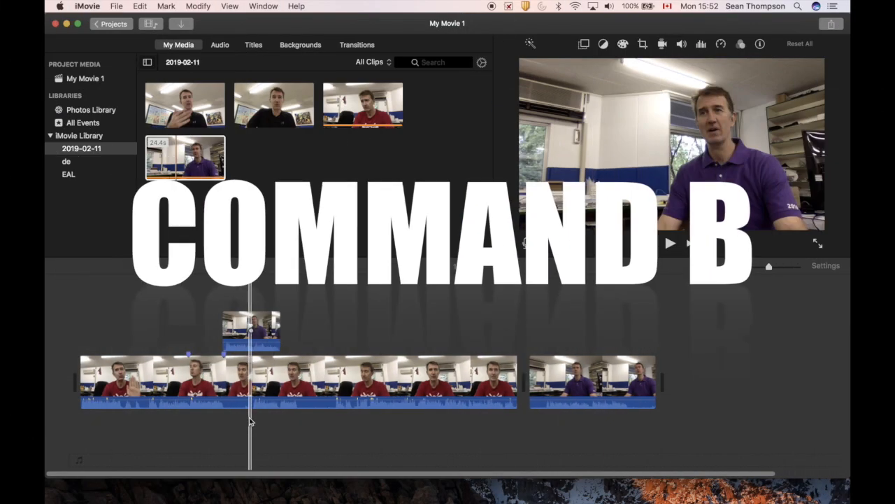
{"action": "left_click", "coordinate": [227, 398]}
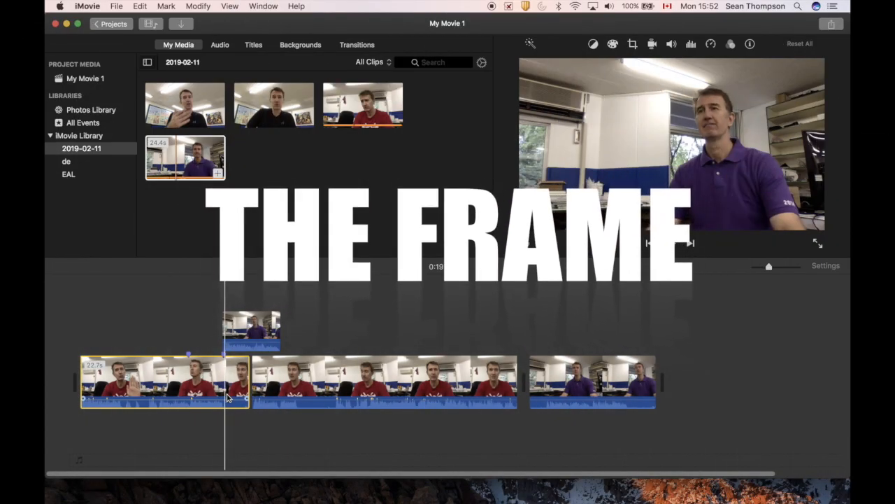
{"action": "key", "text": "super+b"}
{"action": "left_click", "coordinate": [254, 389]}
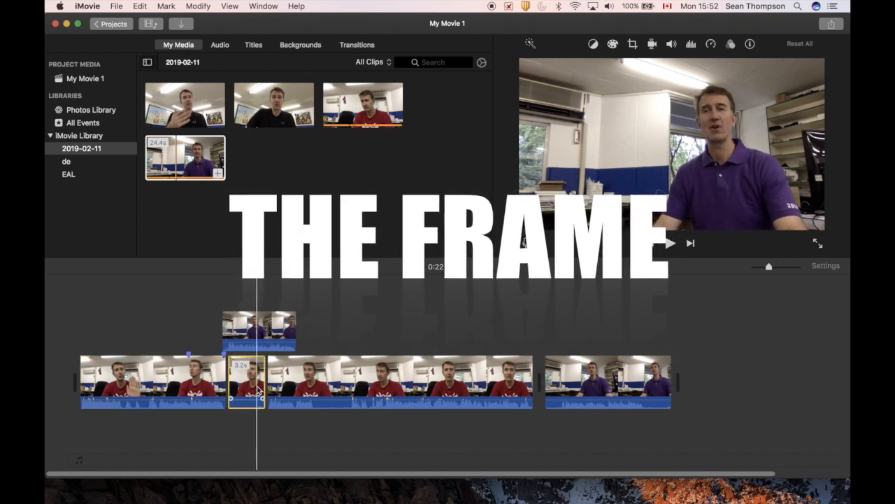
Step: Mute the isolated red-shirt segment and set its playback speed to Slow
{"action": "right_click", "coordinate": [257, 389]}
{"action": "left_click", "coordinate": [295, 413]}
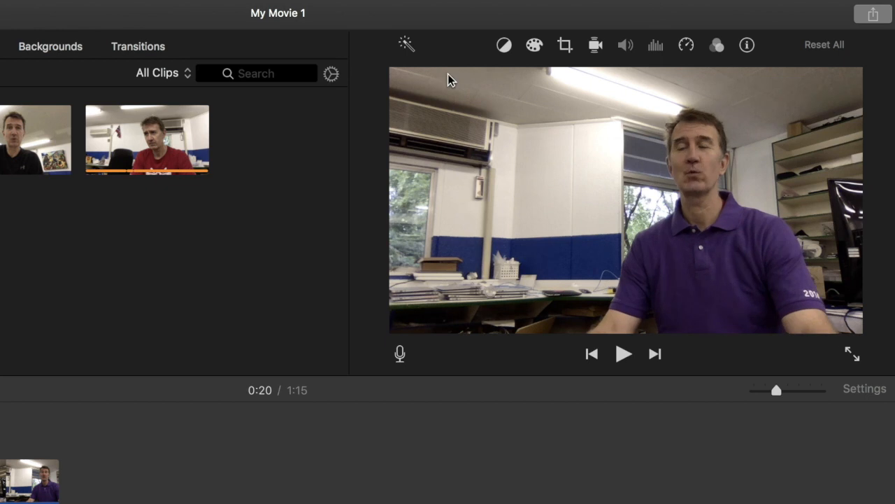
{"action": "left_click", "coordinate": [687, 46]}
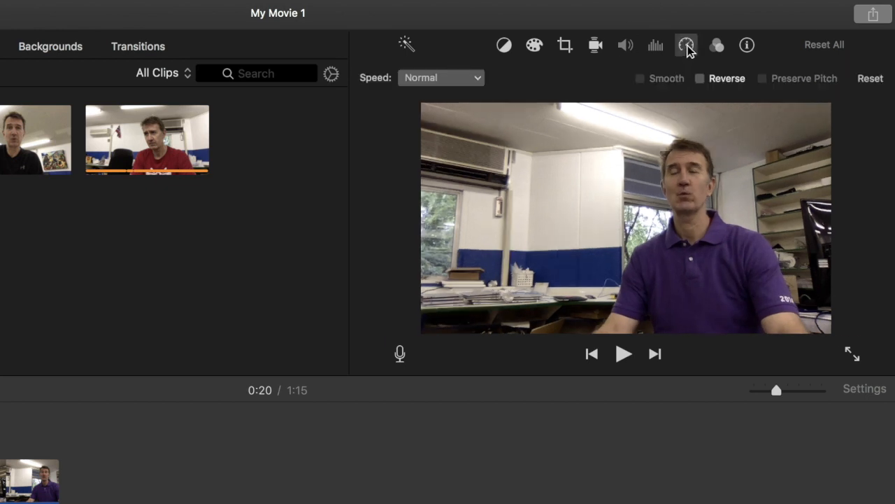
{"action": "left_click", "coordinate": [469, 80]}
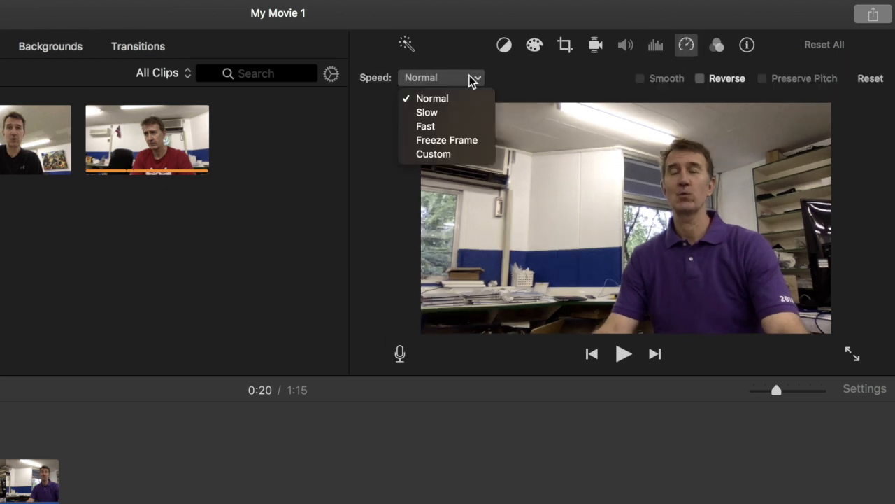
{"action": "left_click", "coordinate": [464, 115]}
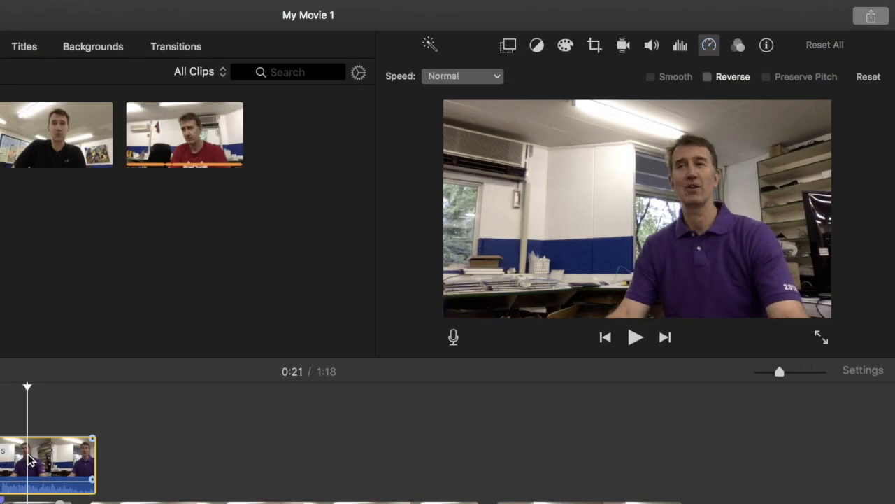
Step: Change the upper purple-shirt clip's overlay style to Split Screen and play the section back from 0:18
{"action": "left_click", "coordinate": [510, 47]}
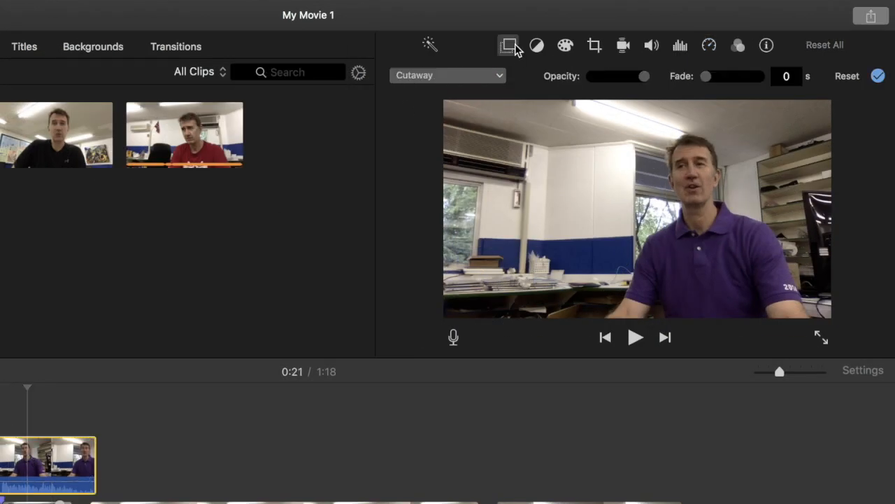
{"action": "left_click", "coordinate": [495, 77]}
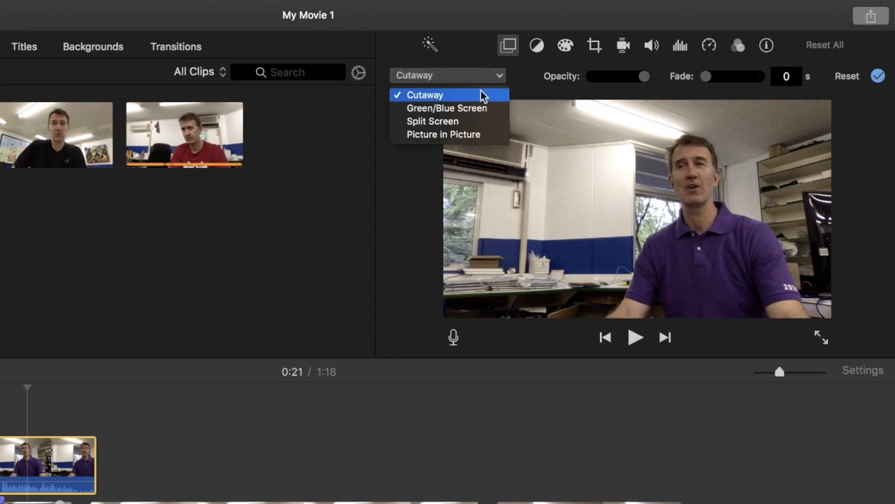
{"action": "left_click", "coordinate": [470, 121]}
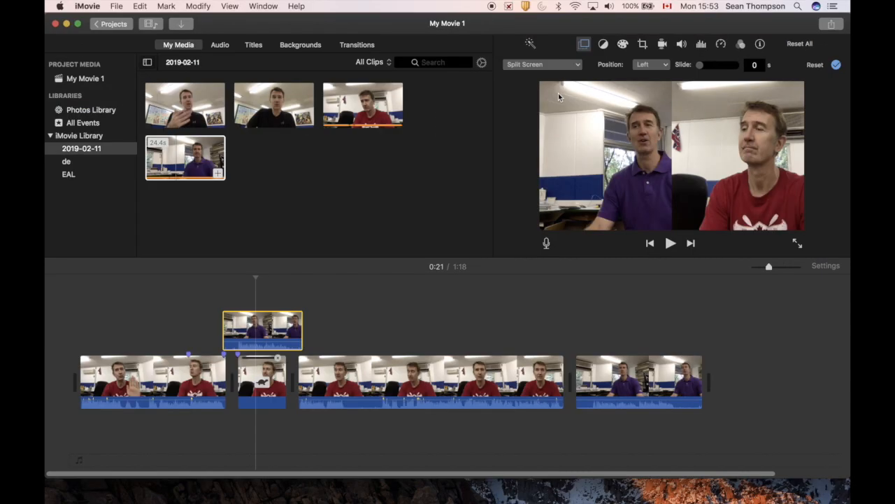
{"action": "left_click", "coordinate": [219, 285]}
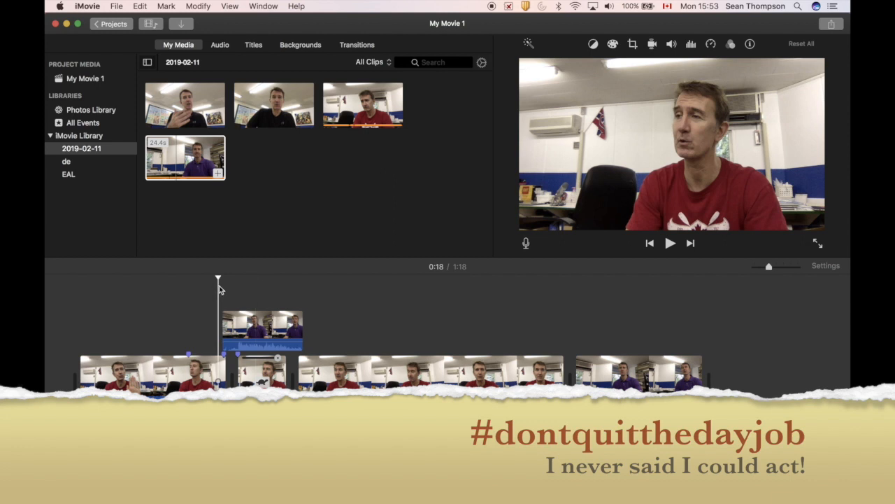
{"action": "key", "text": "space"}
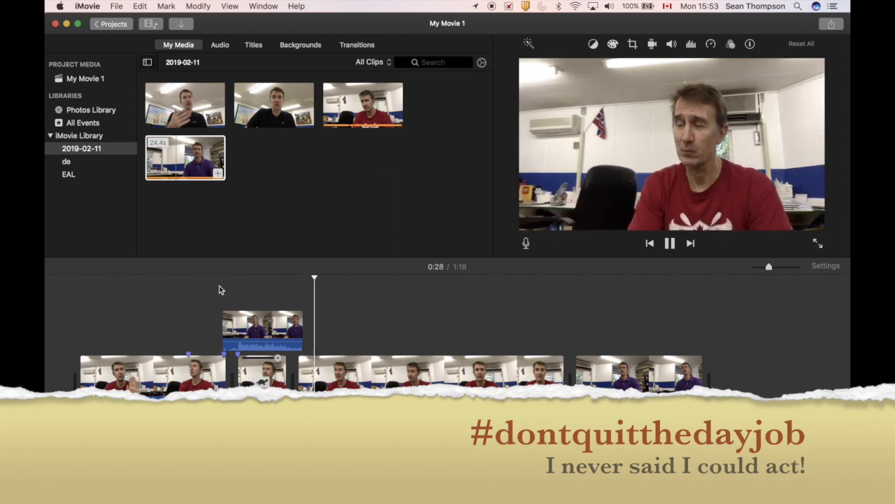
Step: Move the remaining 16.9s purple-shirt clip to the upper track, flush against the first overlay, and play across the join
{"action": "left_click", "coordinate": [643, 378]}
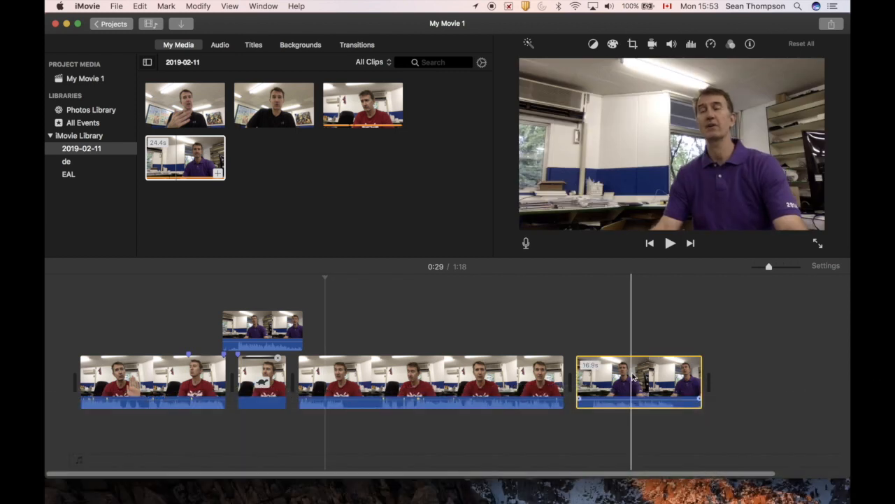
{"action": "left_click_drag", "start_coordinate": [633, 374], "coordinate": [361, 326]}
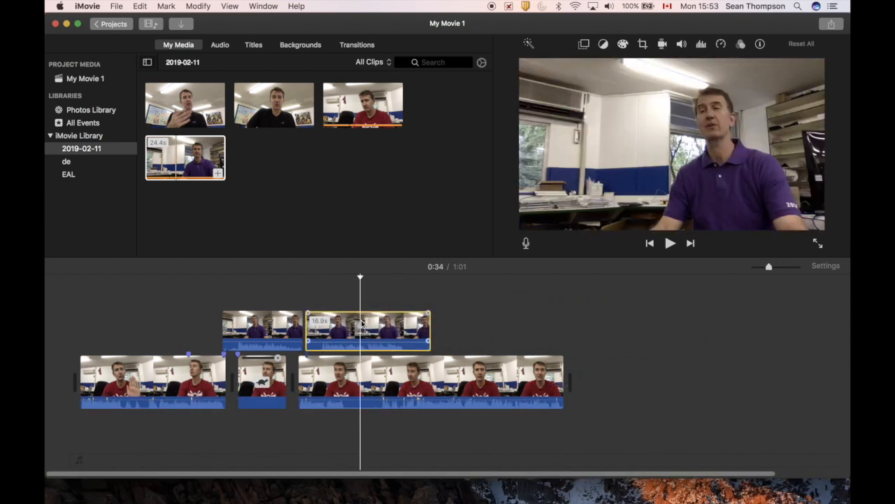
{"action": "left_click", "coordinate": [324, 315]}
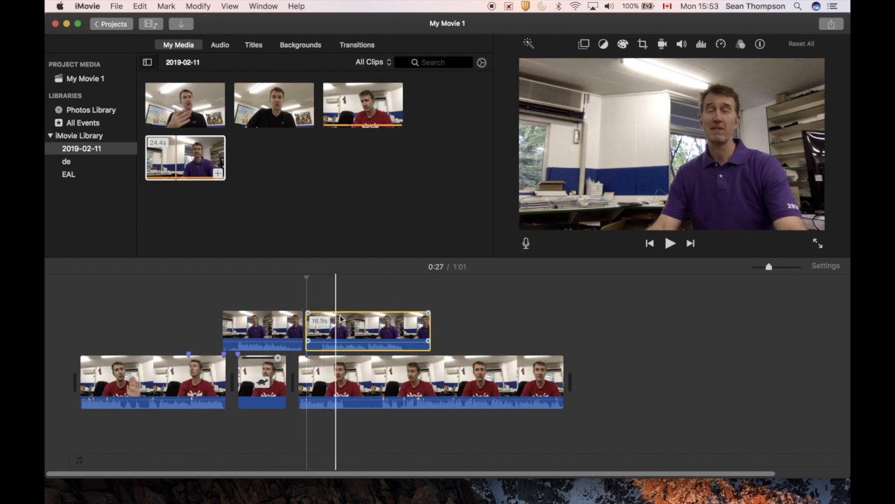
{"action": "left_click", "coordinate": [782, 270]}
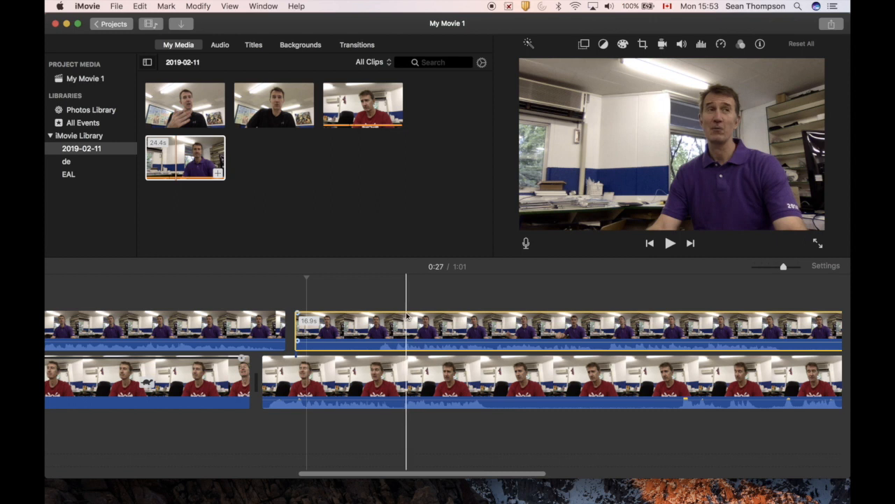
{"action": "left_click", "coordinate": [287, 288]}
{"action": "key", "text": "space"}
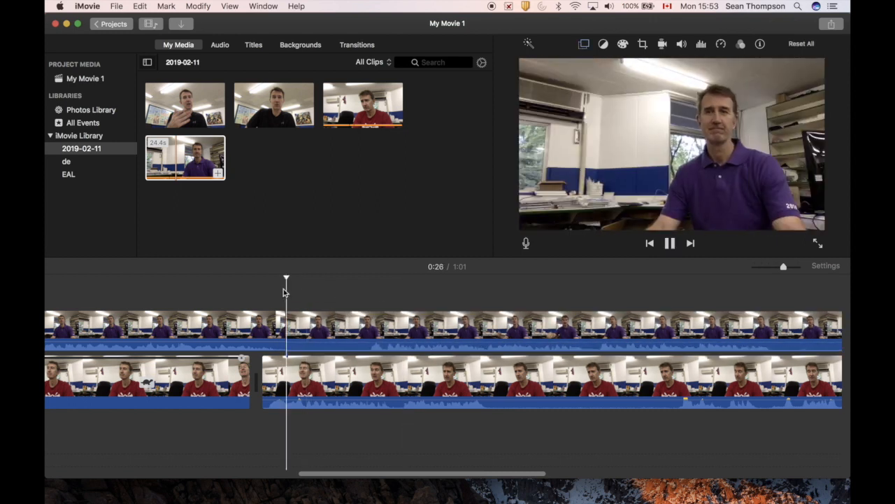
{"action": "left_click", "coordinate": [237, 294]}
{"action": "key", "text": "space"}
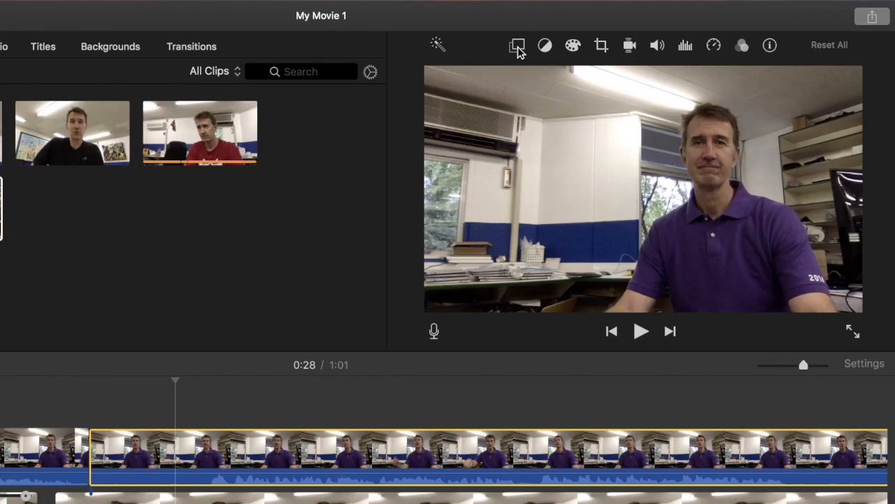
Step: Change the second upper purple-shirt clip's overlay style to Split Screen
{"action": "left_click", "coordinate": [584, 44]}
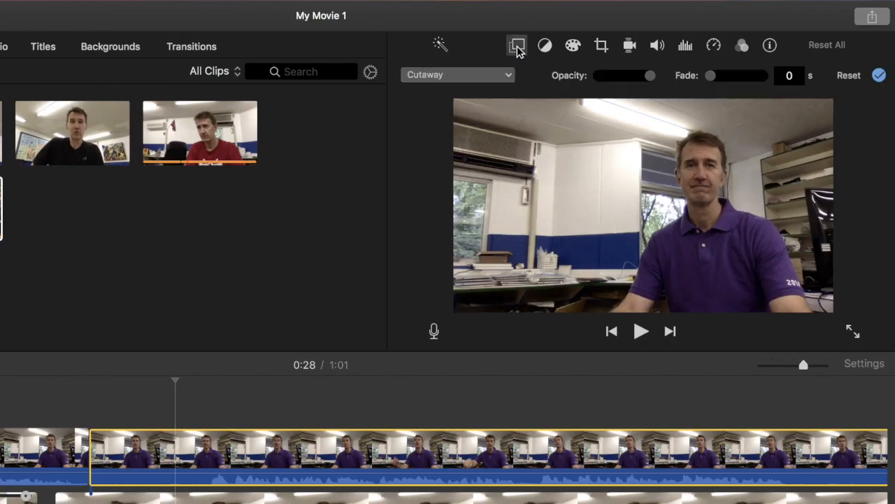
{"action": "left_click", "coordinate": [471, 76]}
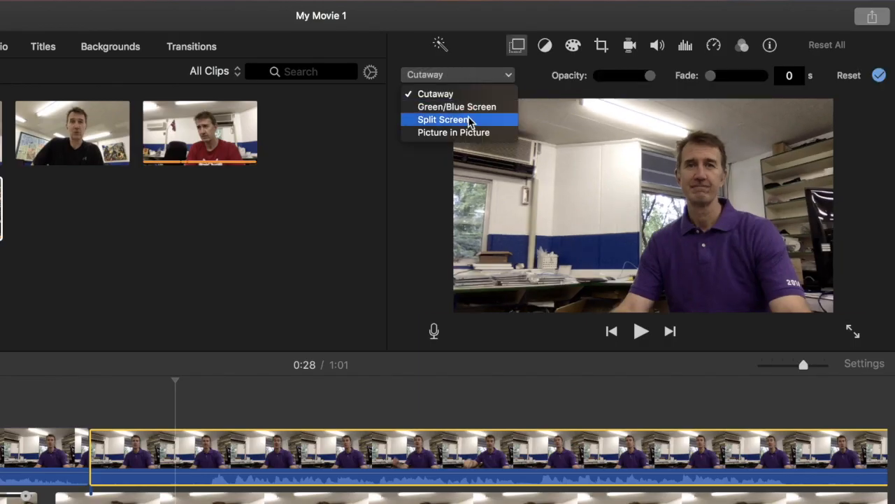
{"action": "left_click", "coordinate": [443, 119]}
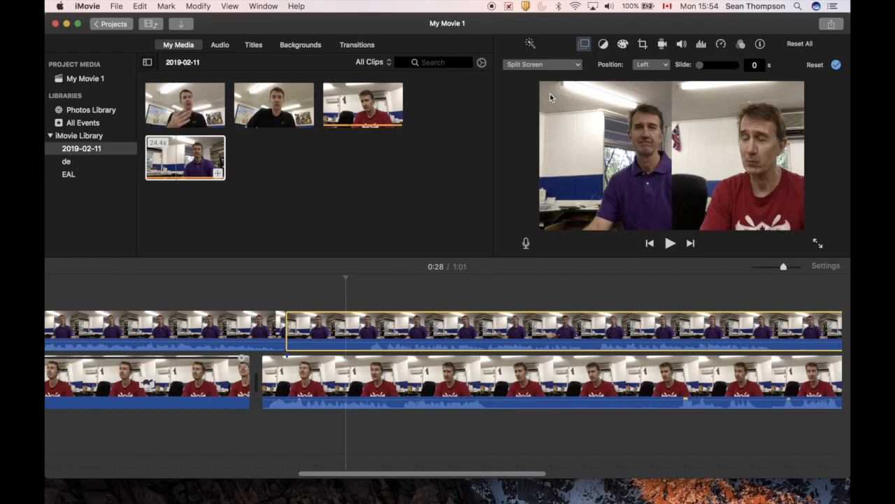
Step: Apply the Flipped clip filter to the first split-screen overlay clip
{"action": "left_click", "coordinate": [217, 318]}
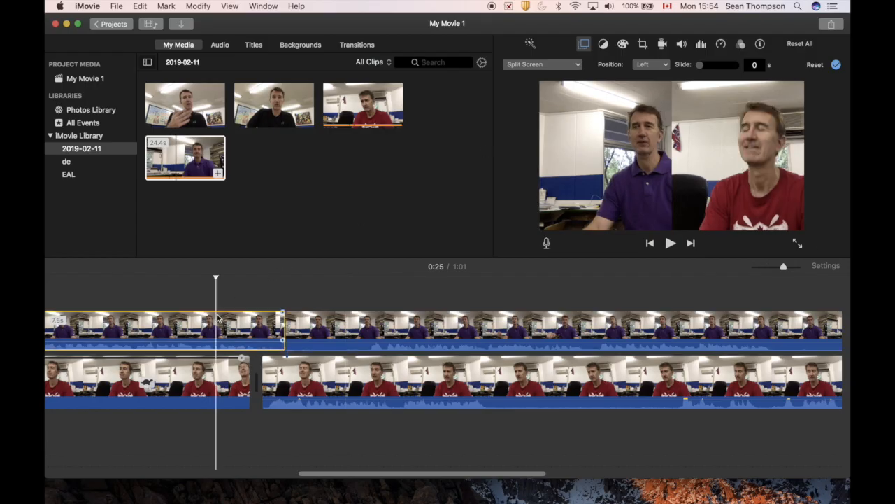
{"action": "left_click", "coordinate": [721, 44]}
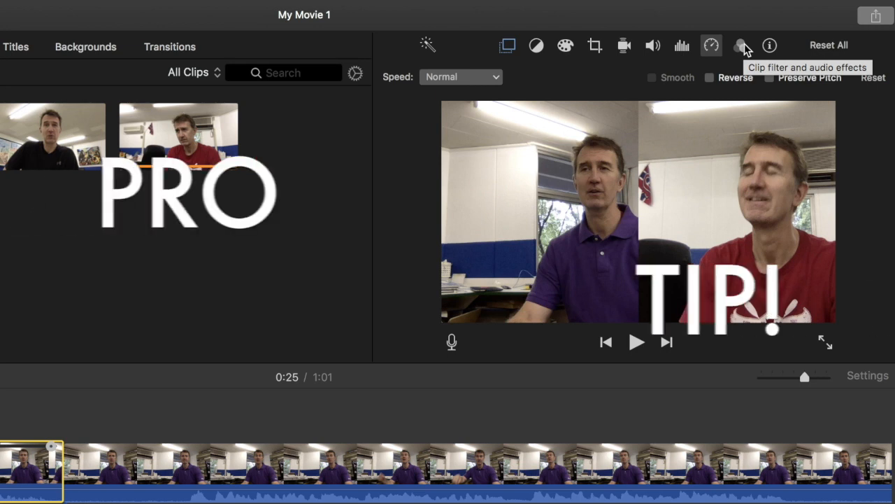
{"action": "left_click", "coordinate": [741, 44]}
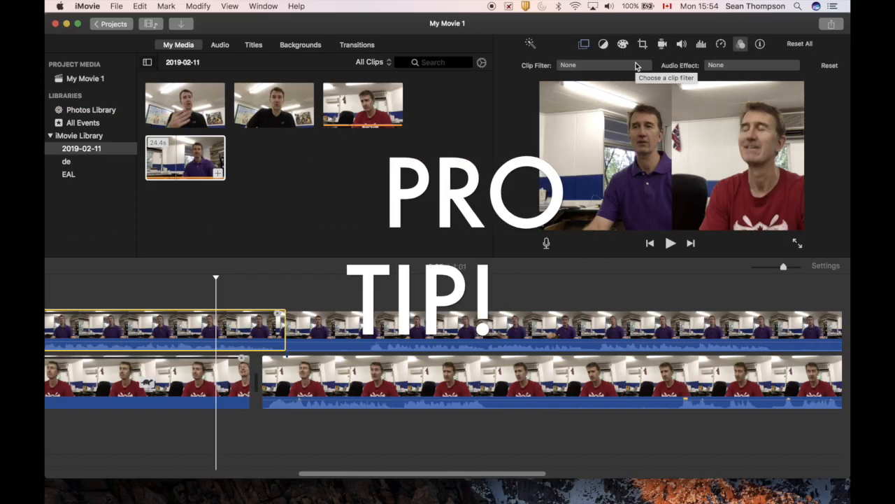
{"action": "left_click", "coordinate": [637, 66]}
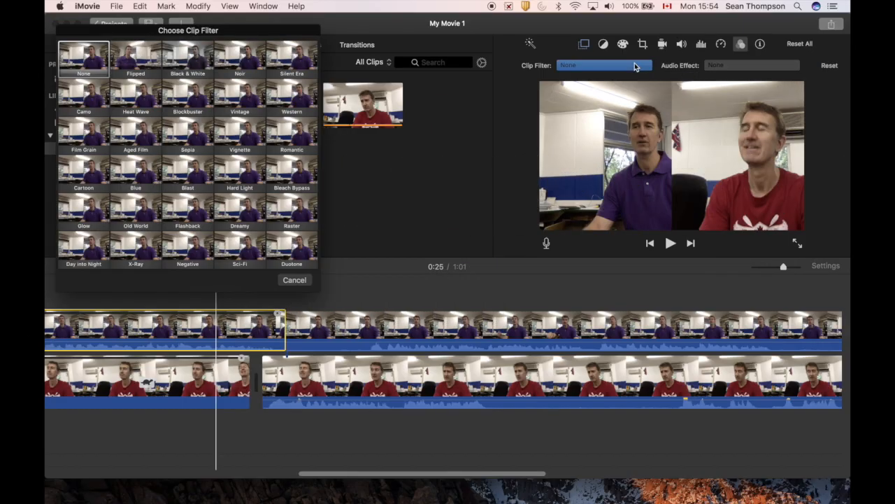
{"action": "left_click", "coordinate": [129, 64]}
Step: Apply the Flipped clip filter to the 24.4s purple-shirt source clip in the 2019-02-11 event
{"action": "left_click", "coordinate": [357, 328]}
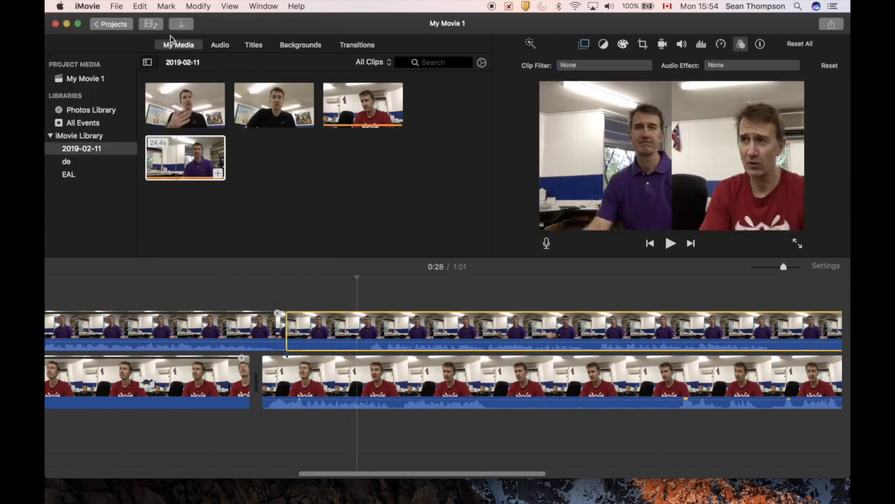
{"action": "left_click", "coordinate": [739, 45]}
{"action": "left_click", "coordinate": [420, 84]}
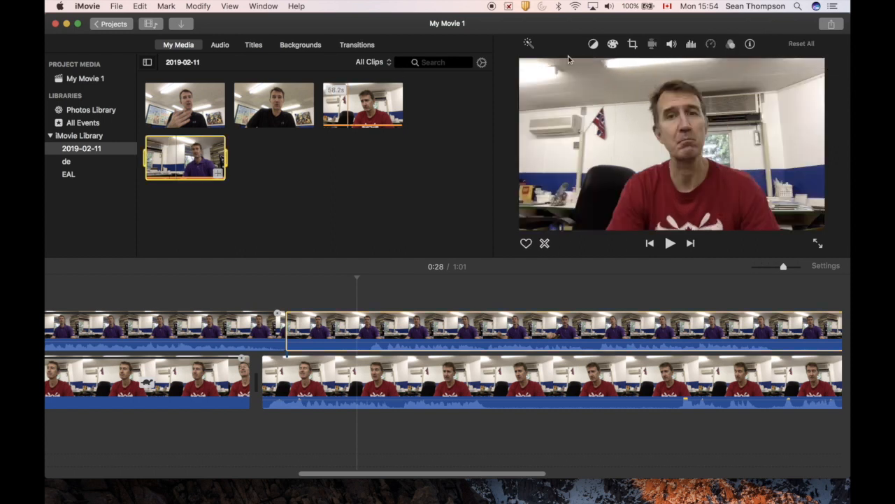
{"action": "left_click", "coordinate": [731, 44]}
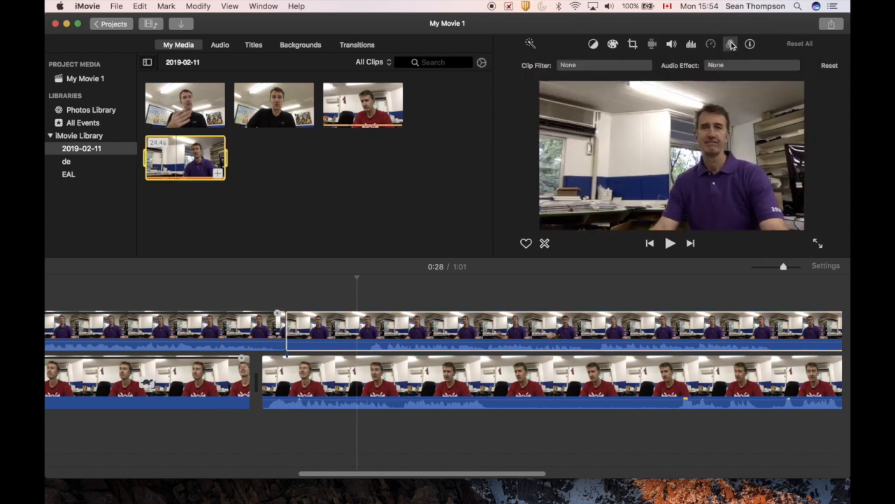
{"action": "left_click", "coordinate": [601, 65]}
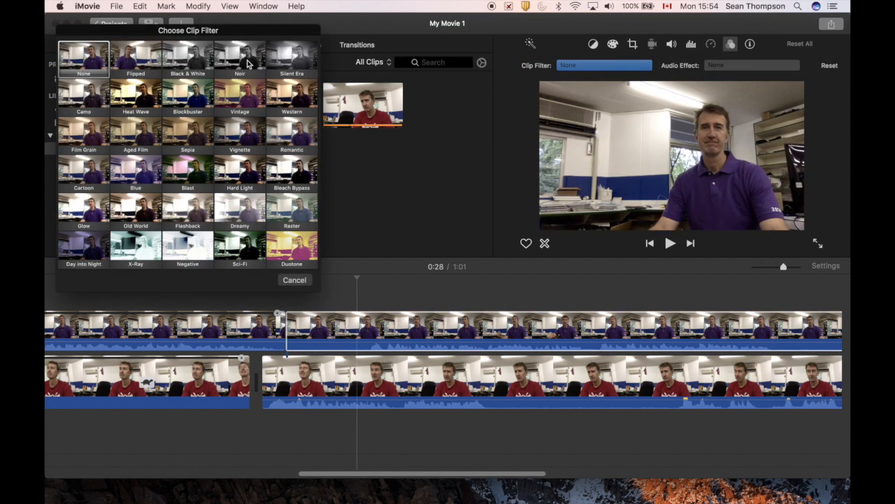
{"action": "left_click", "coordinate": [148, 63]}
Step: Play back the split-screen section across the join between the two overlay clips
{"action": "left_click", "coordinate": [284, 285]}
{"action": "scroll", "coordinate": [285, 286], "scroll_direction": "left", "scroll_amount": 12}
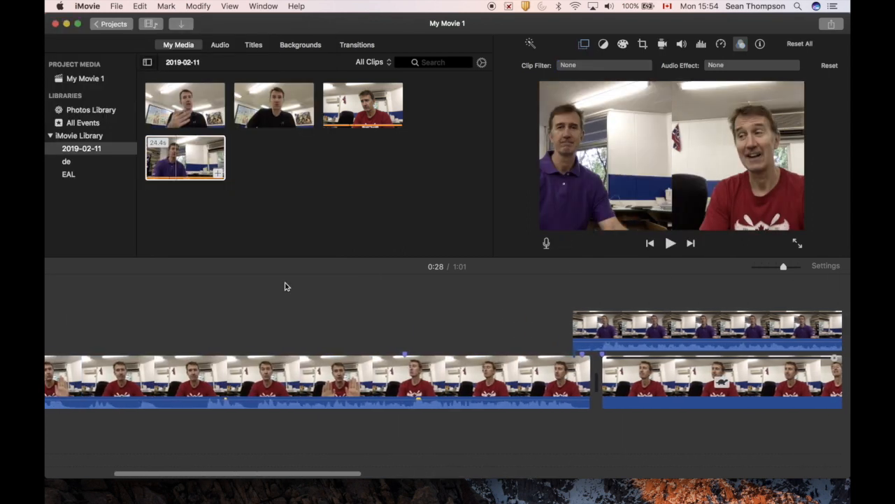
{"action": "key", "text": "space"}
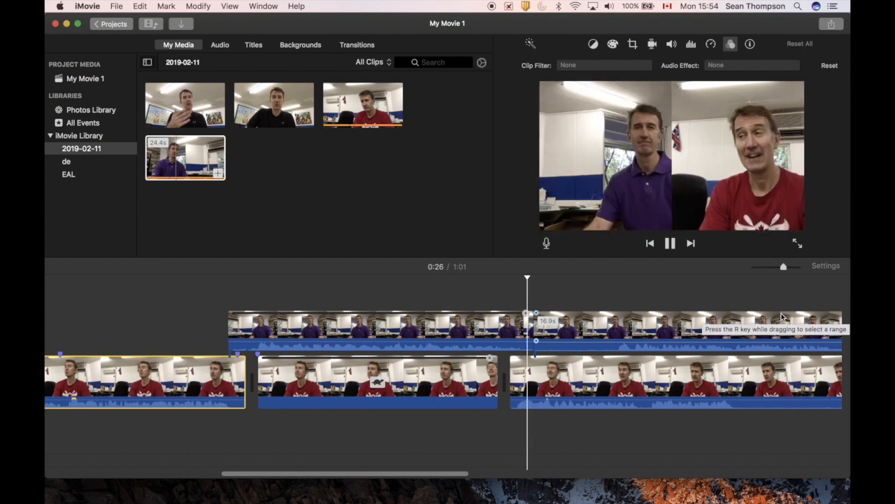
{"action": "key", "text": "space"}
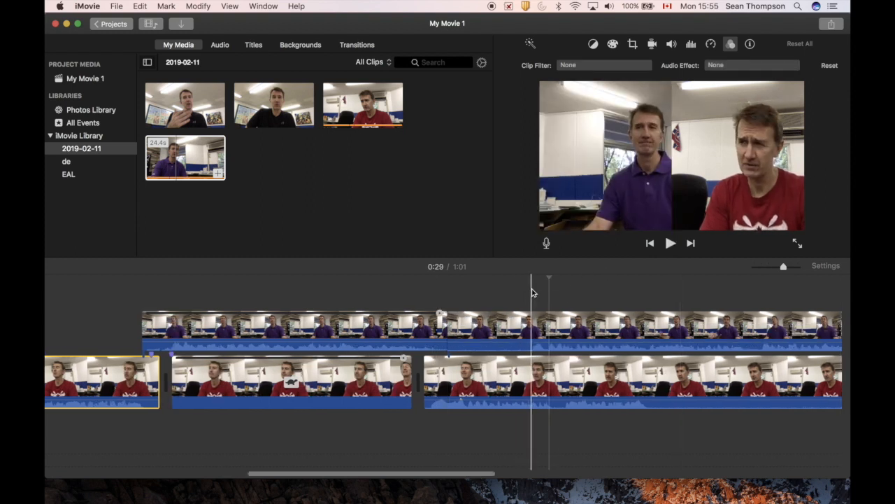
Step: Split the second purple-shirt overlay clip at about 0:28 and set the first part's speed to Slow
{"action": "left_click", "coordinate": [534, 317]}
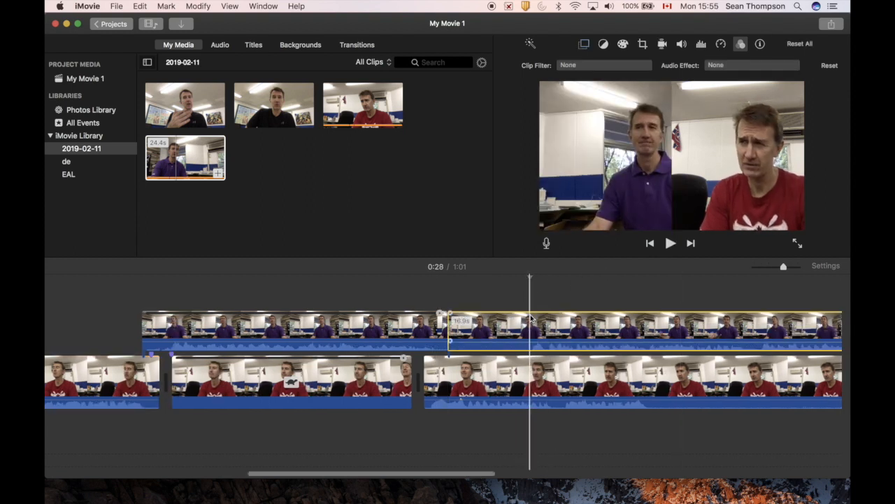
{"action": "key", "text": "super+b"}
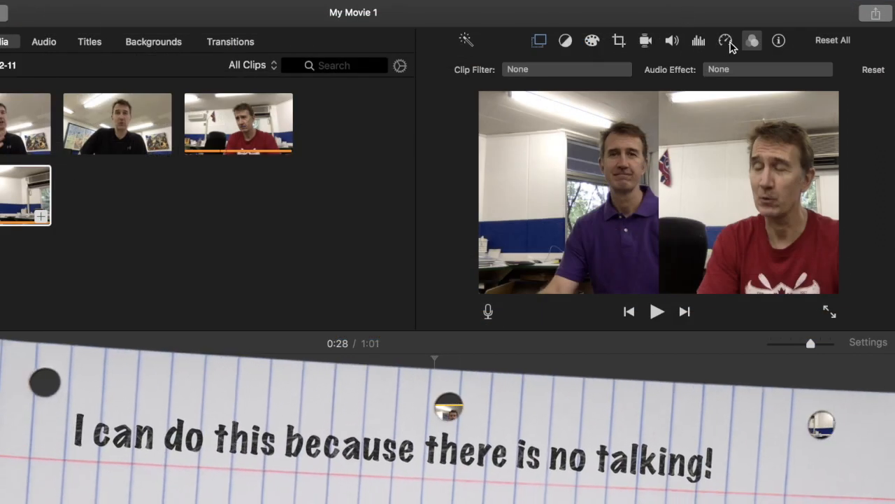
{"action": "left_click", "coordinate": [726, 41]}
{"action": "left_click", "coordinate": [526, 74]}
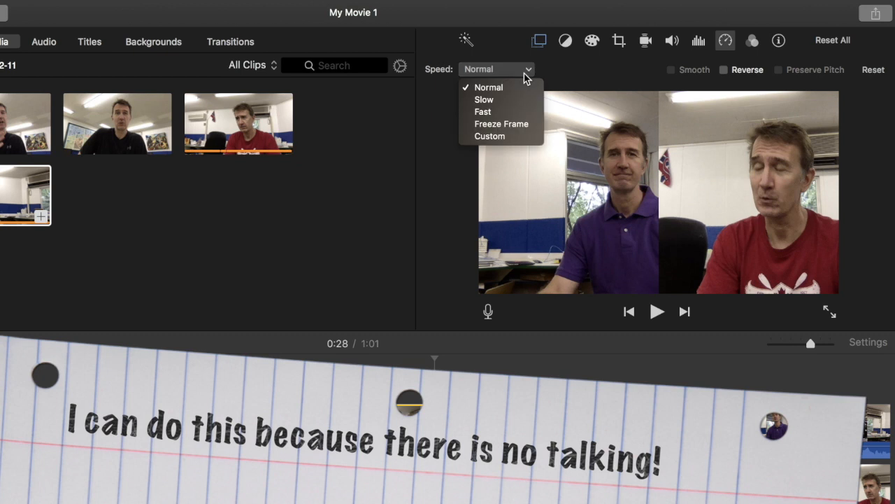
{"action": "left_click", "coordinate": [515, 101]}
Step: After checking playback, stretch the slow-motion overlay clip to 5.6s and move the following purple-shirt clip up against its end
{"action": "key", "text": "space"}
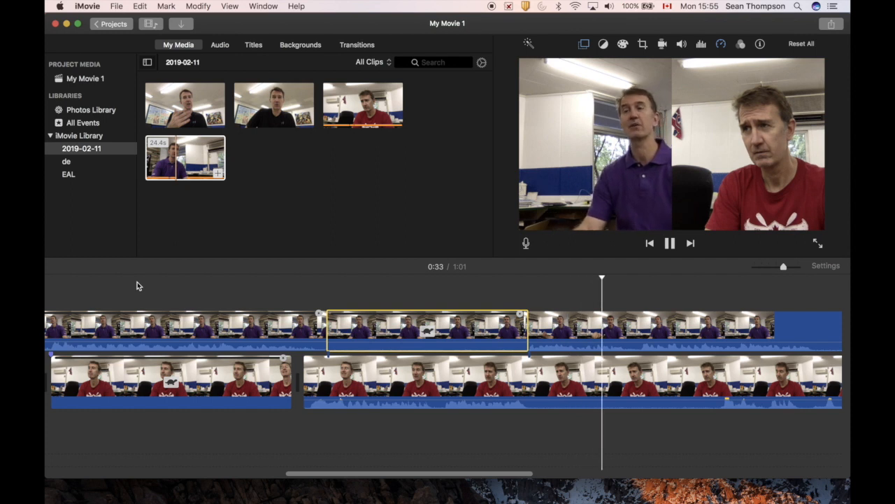
{"action": "key", "text": "space"}
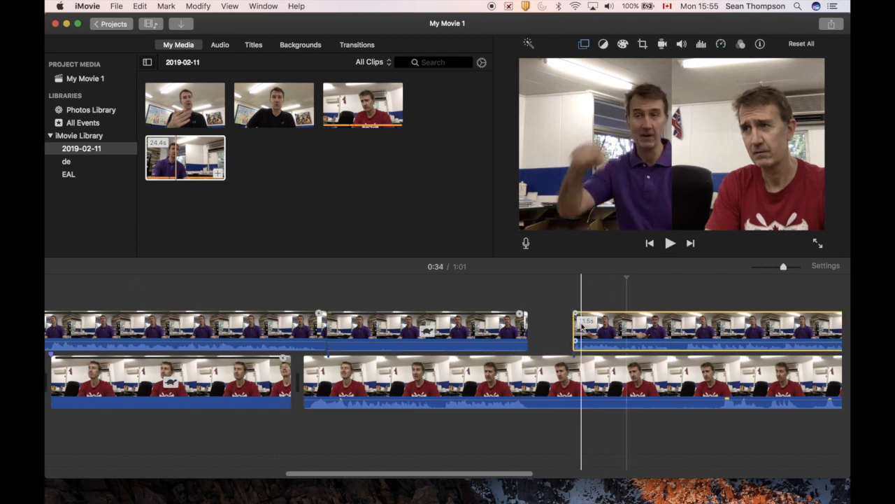
{"action": "left_click_drag", "start_coordinate": [574, 320], "coordinate": [540, 319]}
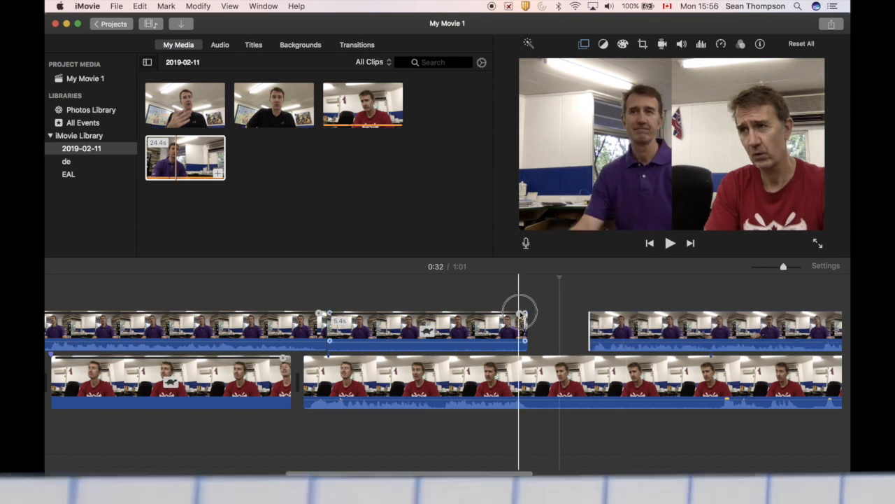
{"action": "left_click_drag", "start_coordinate": [520, 313], "coordinate": [532, 316]}
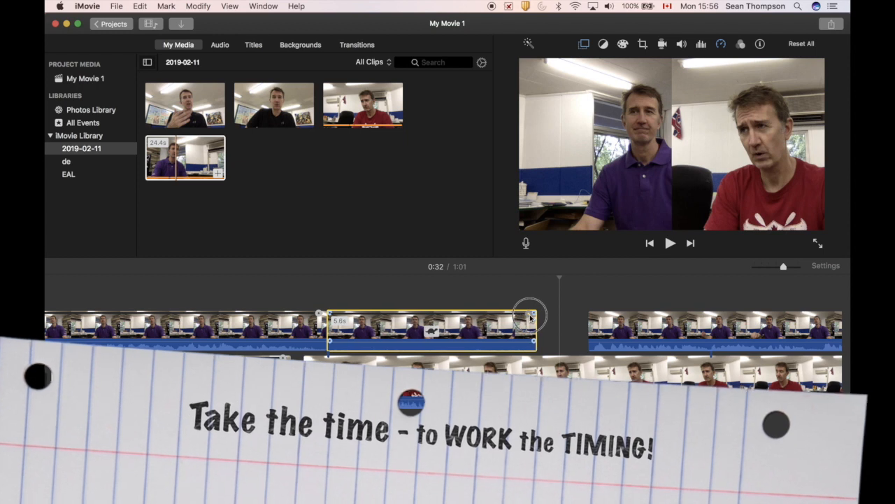
{"action": "left_click_drag", "start_coordinate": [590, 315], "coordinate": [554, 315]}
Step: Apply the Flipped clip filter to the slow-motion overlay clip and to the purple-shirt overlay clip following it
{"action": "left_click", "coordinate": [493, 325]}
{"action": "left_click", "coordinate": [740, 46]}
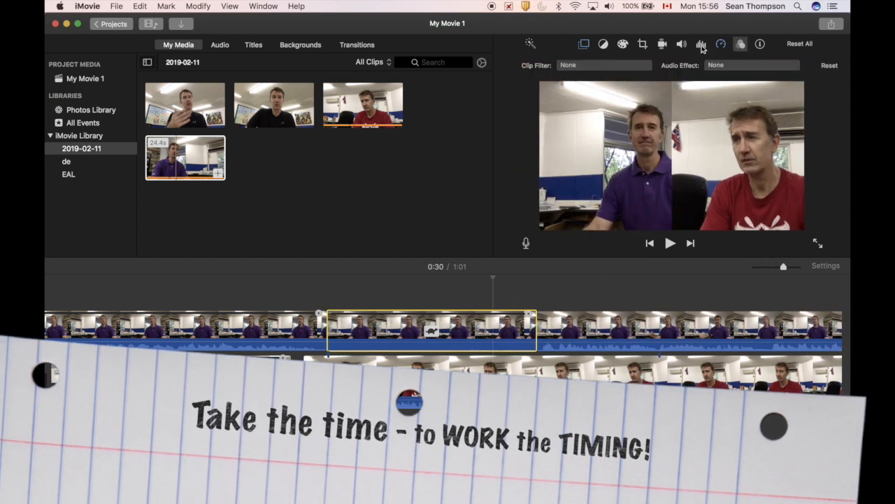
{"action": "left_click", "coordinate": [580, 65]}
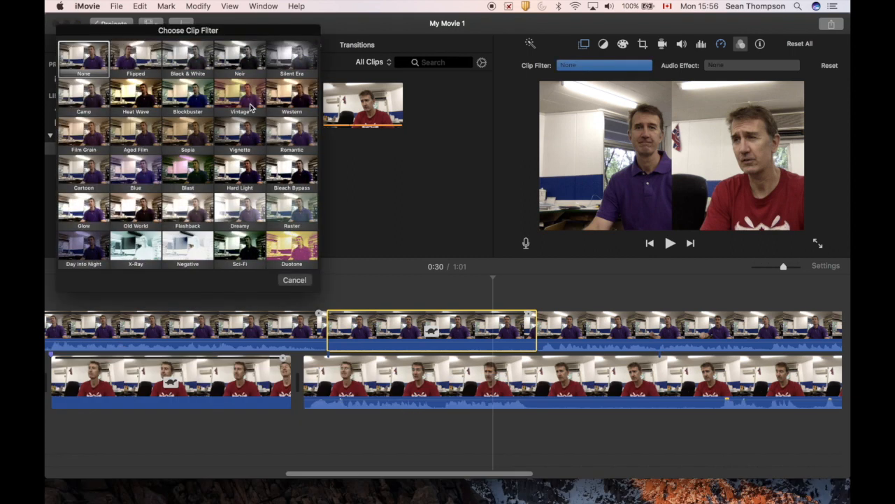
{"action": "left_click", "coordinate": [132, 53]}
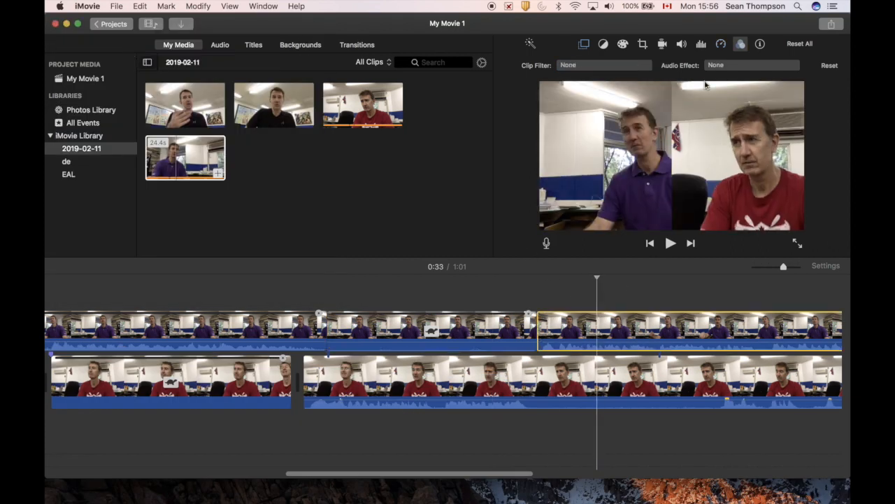
{"action": "left_click", "coordinate": [634, 65]}
{"action": "left_click", "coordinate": [132, 53]}
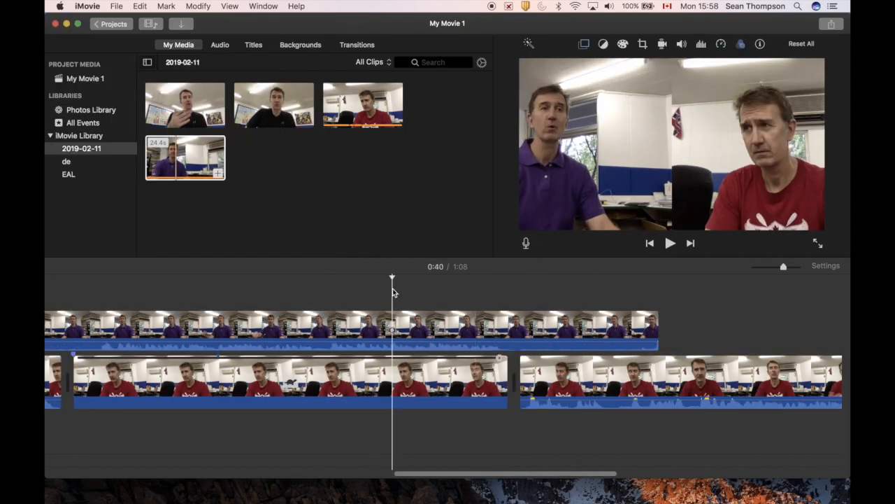